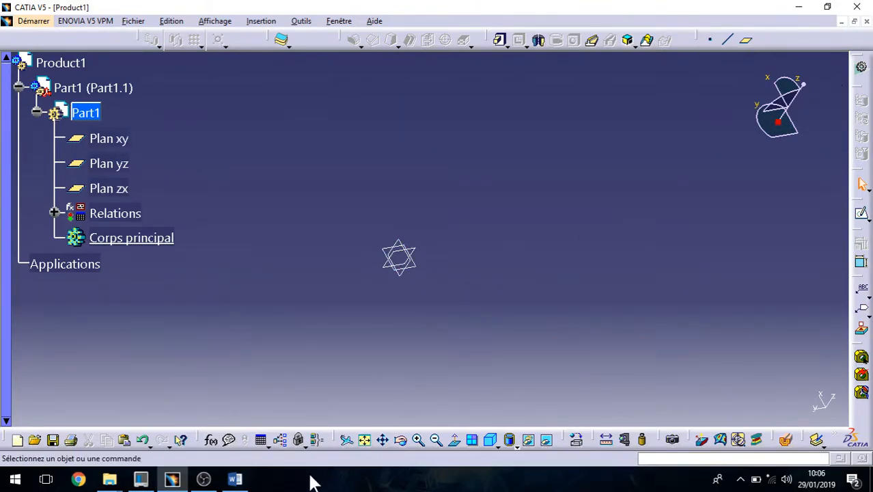
Step: Switch to Word, look through the exercise part drawings in piece catia.docx, and return to the CATIA part
{"action": "left_click", "coordinate": [234, 480]}
{"action": "scroll", "coordinate": [461, 229], "scroll_direction": "down", "scroll_amount": 1}
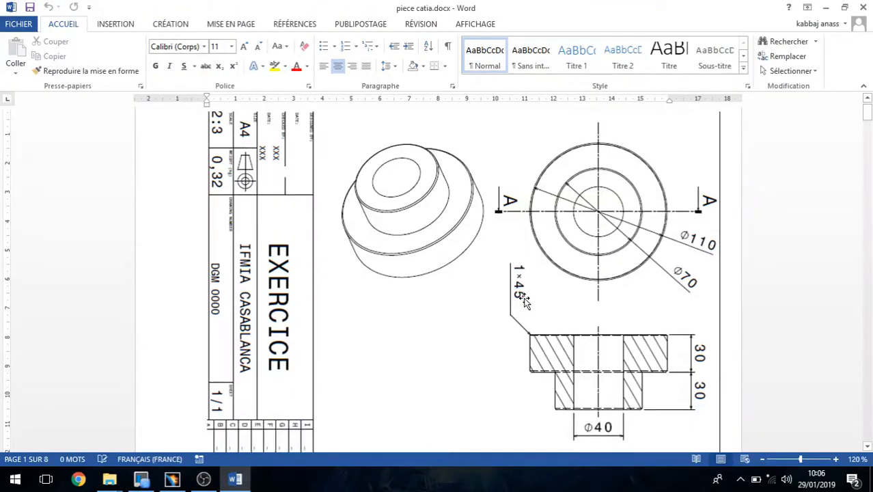
{"action": "scroll", "coordinate": [461, 229], "scroll_direction": "down", "scroll_amount": 20}
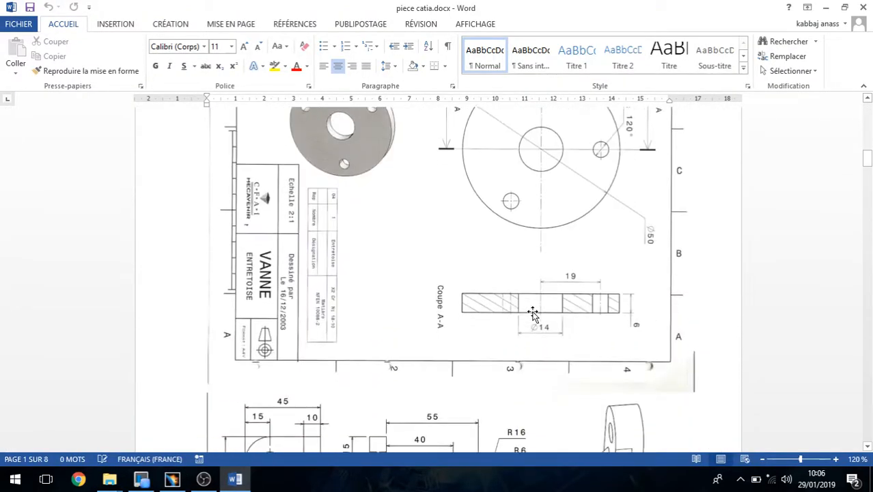
{"action": "scroll", "coordinate": [534, 324], "scroll_direction": "down", "scroll_amount": 20}
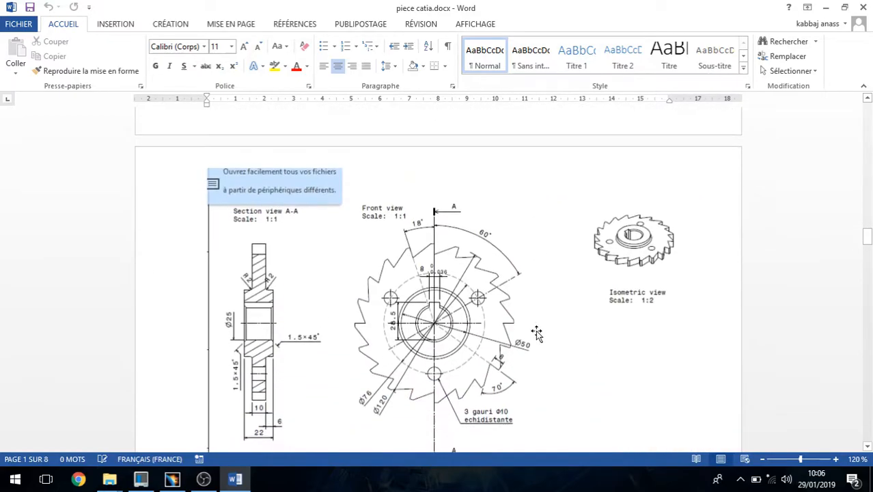
{"action": "scroll", "coordinate": [536, 329], "scroll_direction": "down", "scroll_amount": 20}
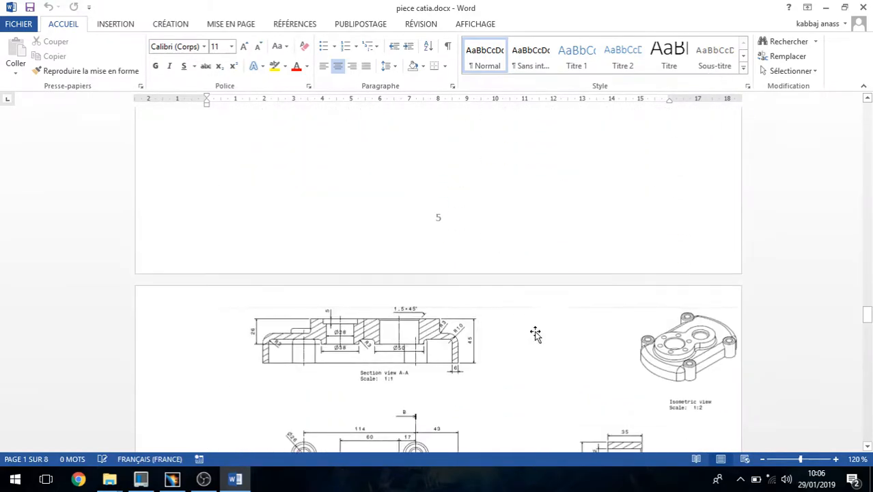
{"action": "scroll", "coordinate": [540, 329], "scroll_direction": "down", "scroll_amount": 20}
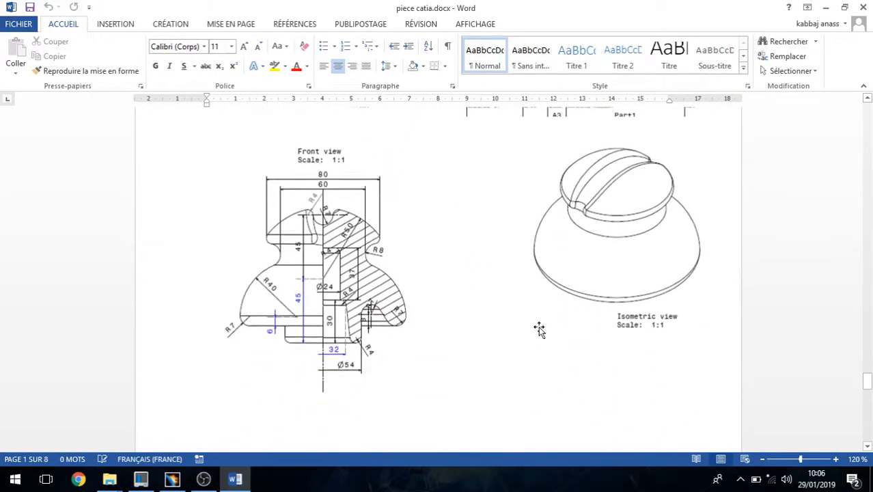
{"action": "scroll", "coordinate": [543, 335], "scroll_direction": "down", "scroll_amount": 5}
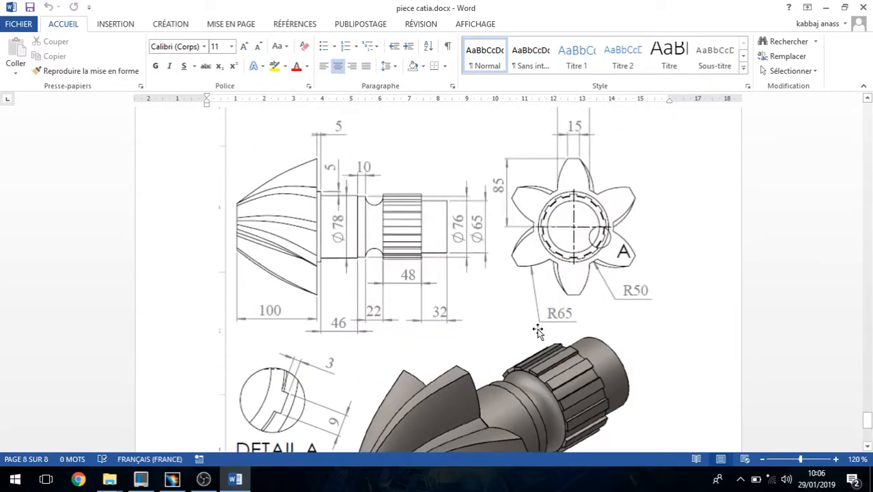
{"action": "scroll", "coordinate": [537, 333], "scroll_direction": "up", "scroll_amount": 12}
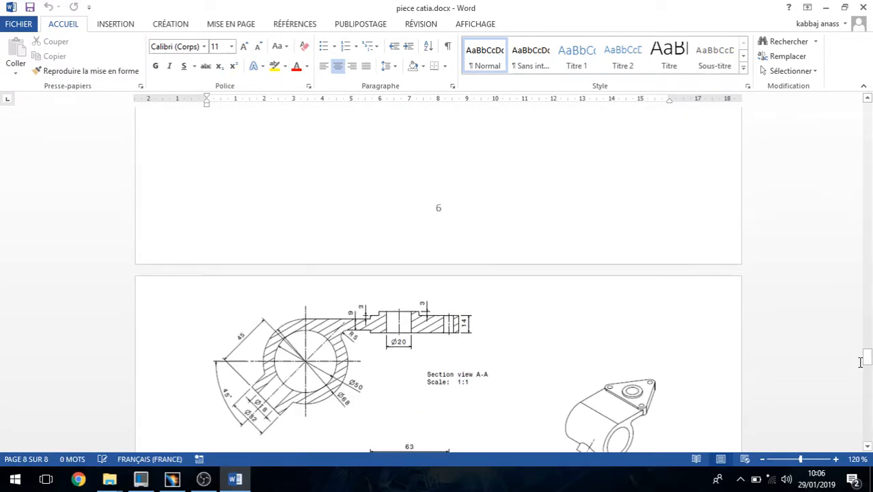
{"action": "left_click_drag", "start_coordinate": [867, 362], "coordinate": [868, 131]}
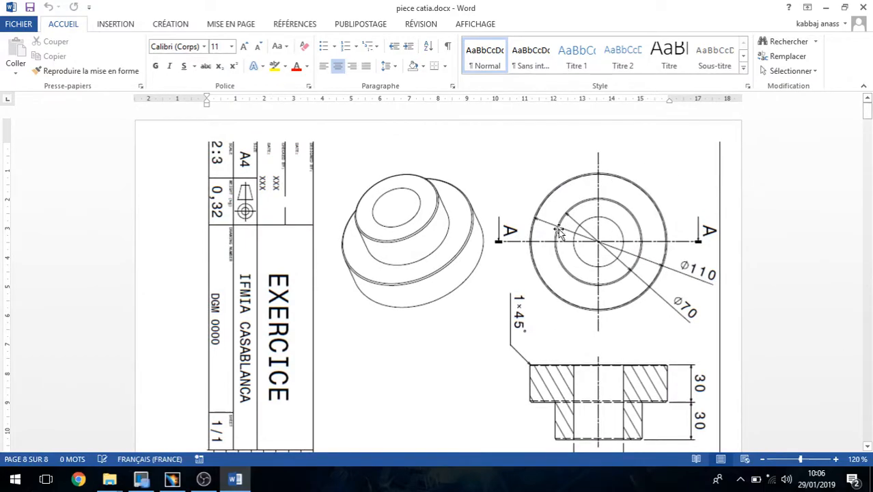
{"action": "left_click", "coordinate": [826, 7]}
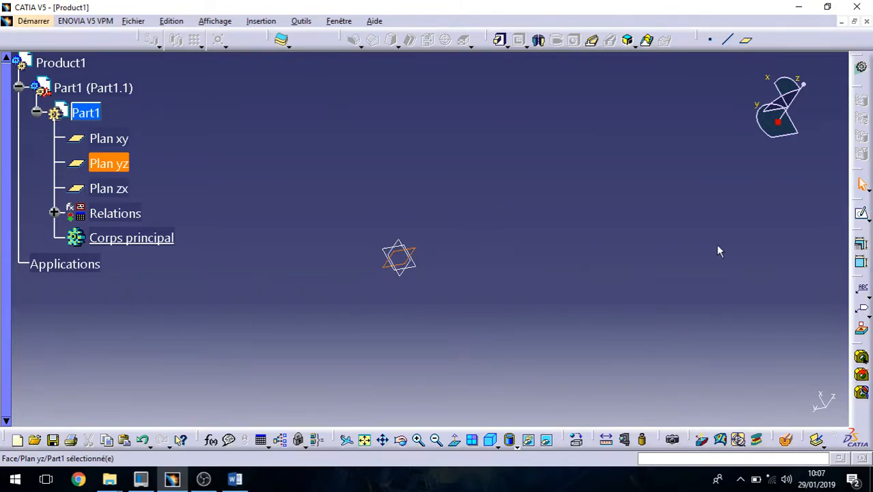
Step: Sketch a freehand rectangle around the origin on the yz plane and leave the sketch
{"action": "left_click", "coordinate": [857, 215]}
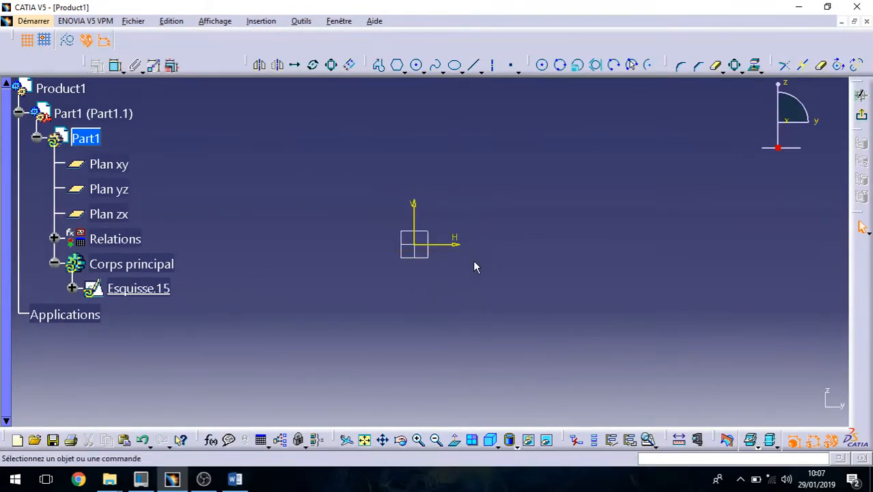
{"action": "middle_click_drag", "start_coordinate": [471, 142], "coordinate": [477, 99]}
{"action": "mouse_move", "coordinate": [365, 284]}
{"action": "middle_mouse_down"}
{"action": "mouse_move", "coordinate": [439, 273]}
{"action": "mouse_move", "coordinate": [460, 171]}
{"action": "middle_mouse_up"}
{"action": "middle_click_drag", "start_coordinate": [417, 285], "coordinate": [507, 213]}
{"action": "mouse_move", "coordinate": [444, 331]}
{"action": "middle_mouse_down"}
{"action": "mouse_move", "coordinate": [482, 233]}
{"action": "mouse_move", "coordinate": [495, 265]}
{"action": "mouse_move", "coordinate": [455, 306]}
{"action": "mouse_move", "coordinate": [469, 298]}
{"action": "middle_mouse_up"}
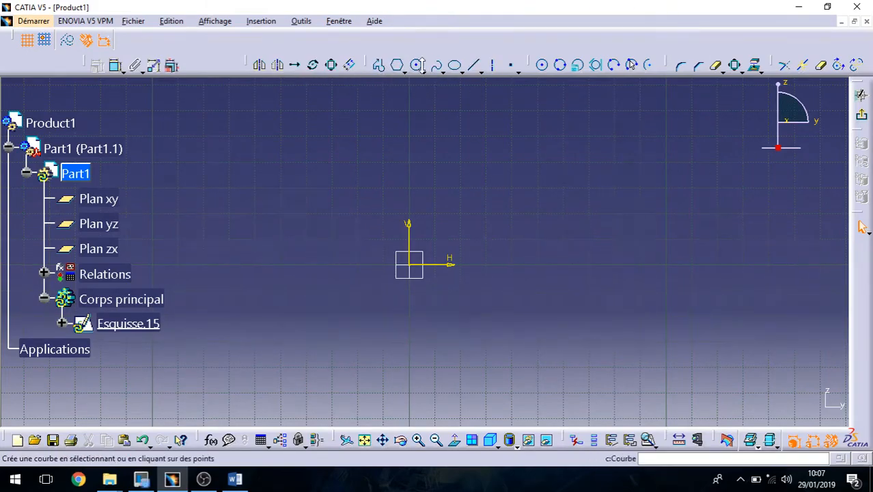
{"action": "left_click", "coordinate": [404, 70]}
{"action": "left_click", "coordinate": [418, 87]}
{"action": "left_click", "coordinate": [325, 182]}
{"action": "left_click", "coordinate": [619, 354]}
{"action": "left_click", "coordinate": [862, 115]}
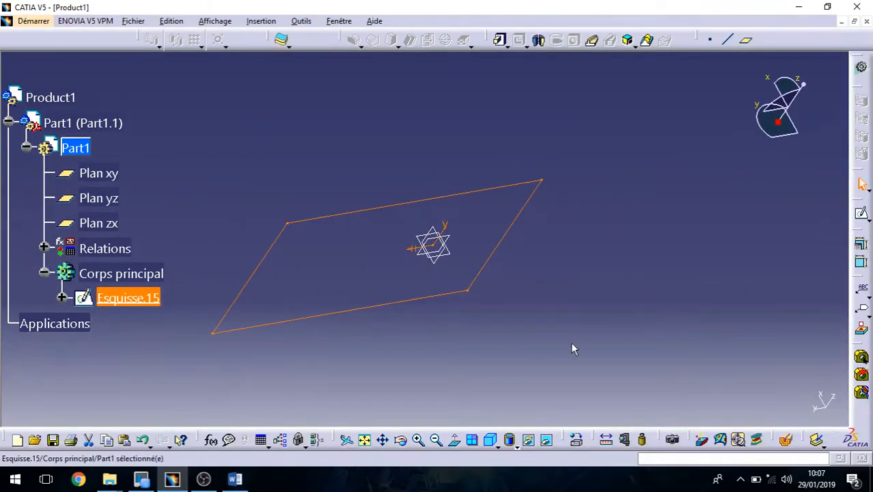
Step: Extrude the rectangle sketch to a length of 20 mm
{"action": "left_click", "coordinate": [498, 38]}
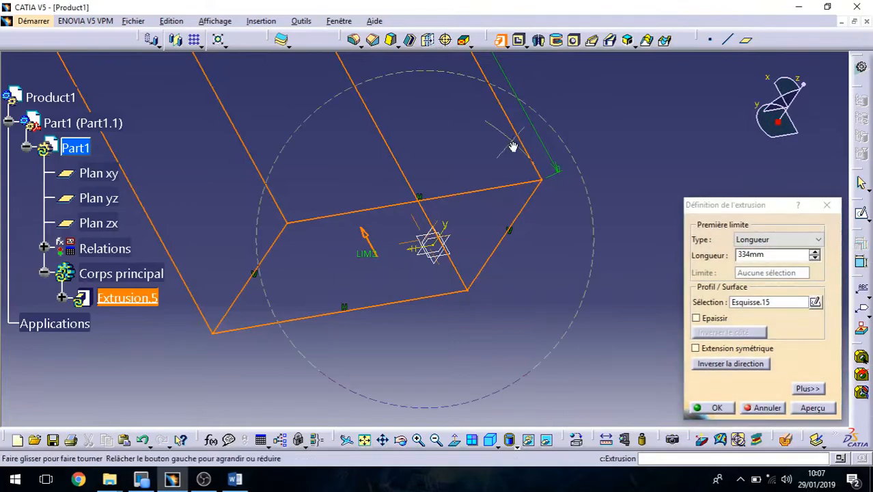
{"action": "left_click_drag", "start_coordinate": [794, 256], "coordinate": [711, 254]}
{"action": "type", "text": "20"}
{"action": "left_click", "coordinate": [573, 290]}
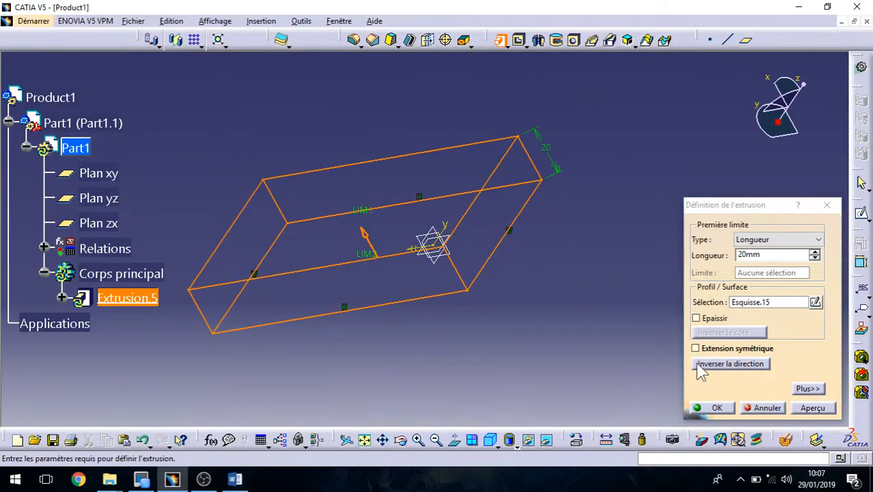
{"action": "left_click", "coordinate": [713, 407]}
Step: Sketch a small circle and a larger ellipse near one end of the block's large face
{"action": "middle_click_drag", "start_coordinate": [578, 349], "coordinate": [599, 315]}
{"action": "middle_click_drag", "start_coordinate": [561, 284], "coordinate": [446, 240]}
{"action": "left_click", "coordinate": [416, 192]}
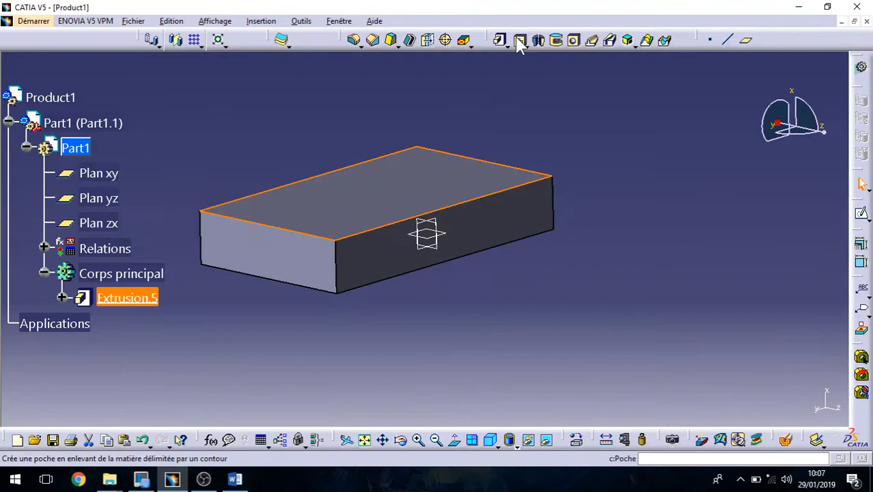
{"action": "left_click", "coordinate": [861, 213]}
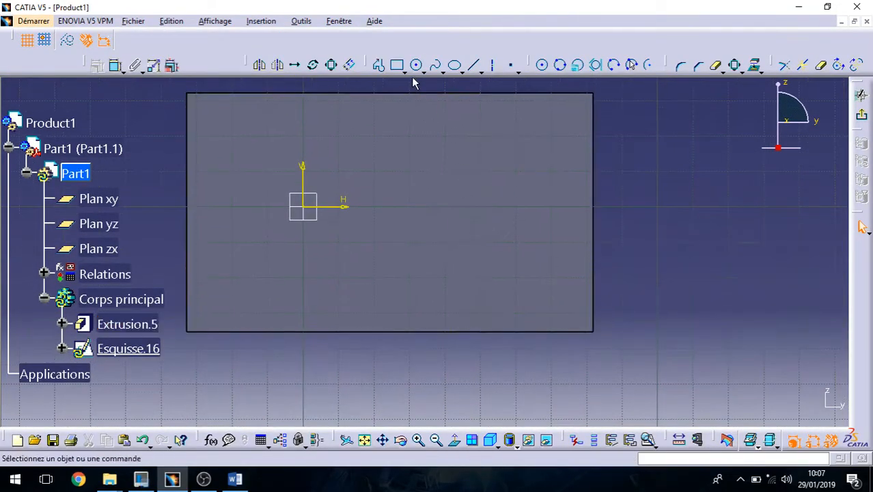
{"action": "left_click", "coordinate": [491, 152]}
{"action": "left_click", "coordinate": [508, 136]}
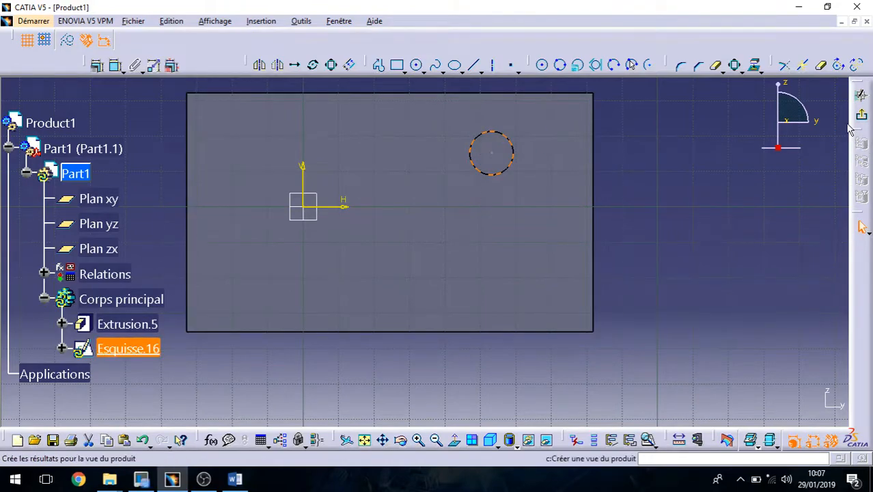
{"action": "left_click", "coordinate": [451, 65]}
{"action": "left_click", "coordinate": [435, 256]}
{"action": "left_click", "coordinate": [493, 242]}
{"action": "left_click", "coordinate": [441, 240]}
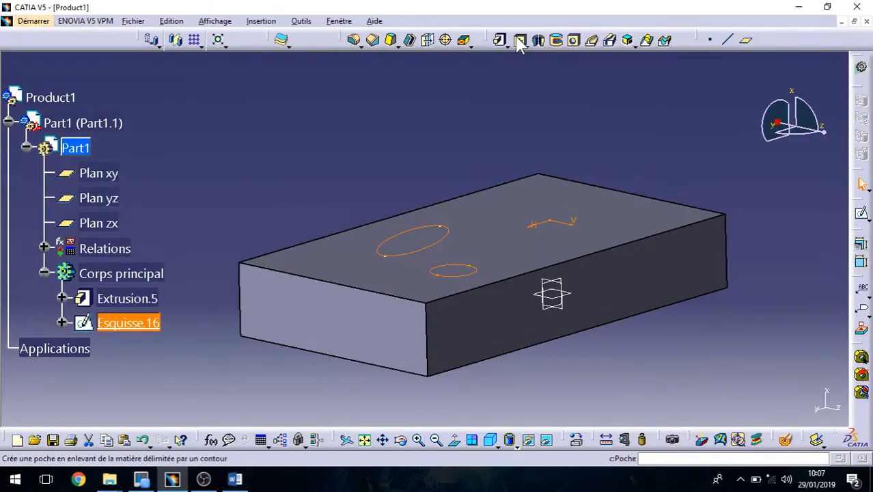
Step: Cut the circle and ellipse sketch into the block as a pocket
{"action": "left_click", "coordinate": [519, 40]}
{"action": "left_click", "coordinate": [714, 408]}
{"action": "mouse_move", "coordinate": [615, 341]}
{"action": "middle_mouse_down"}
{"action": "mouse_move", "coordinate": [493, 340]}
{"action": "mouse_move", "coordinate": [374, 322]}
{"action": "mouse_move", "coordinate": [627, 337]}
{"action": "middle_mouse_up"}
{"action": "left_click", "coordinate": [627, 336]}
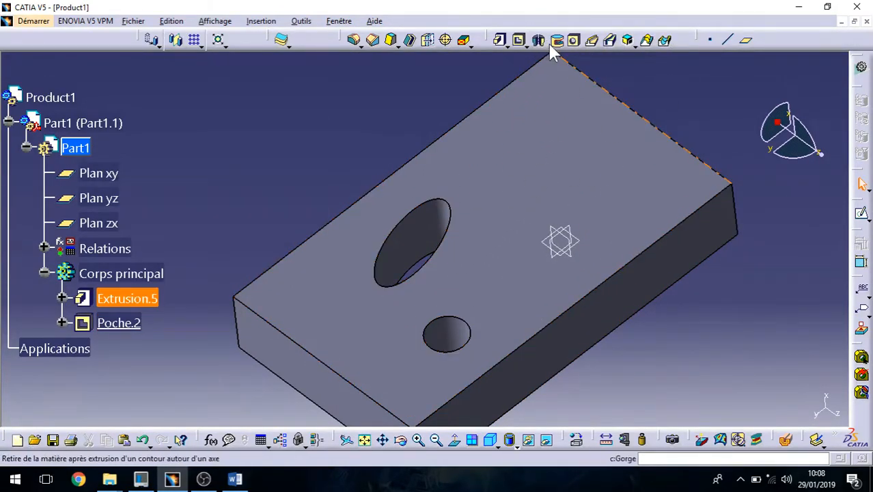
Step: Fillet the elliptical opening's edge and chamfer the circular opening's edge with 1 mm length at 45 degrees
{"action": "middle_click_drag", "start_coordinate": [522, 180], "coordinate": [473, 339]}
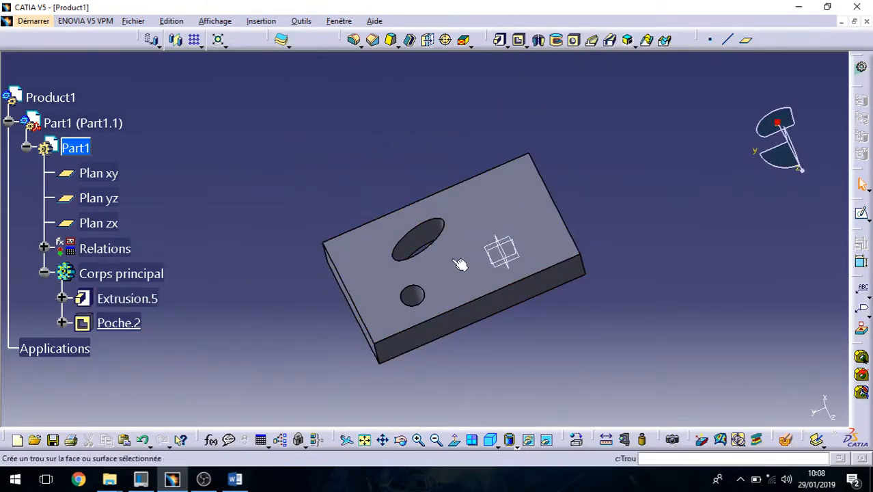
{"action": "scroll", "coordinate": [427, 238], "scroll_direction": "up", "scroll_amount": 4}
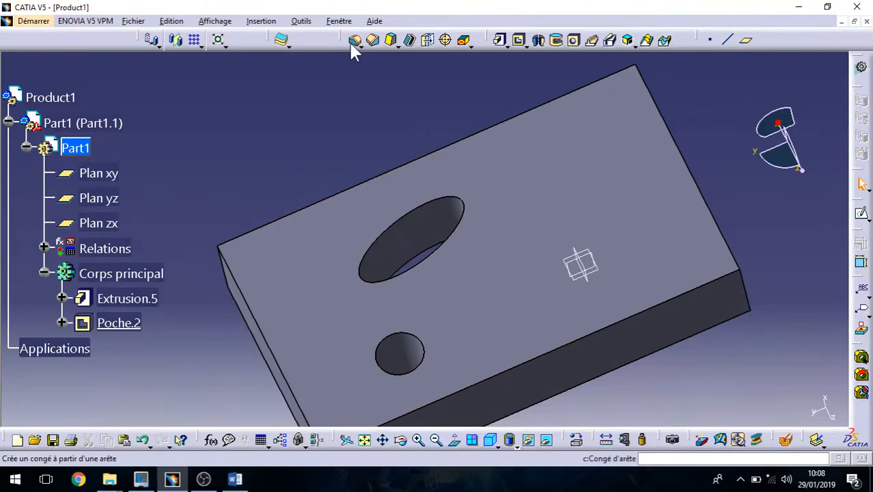
{"action": "left_click", "coordinate": [440, 209]}
{"action": "left_click", "coordinate": [714, 408]}
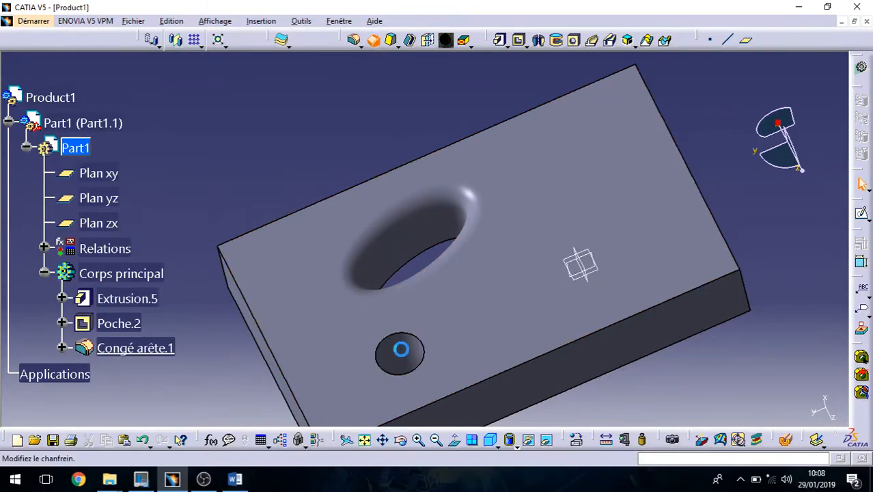
{"action": "left_click", "coordinate": [394, 334]}
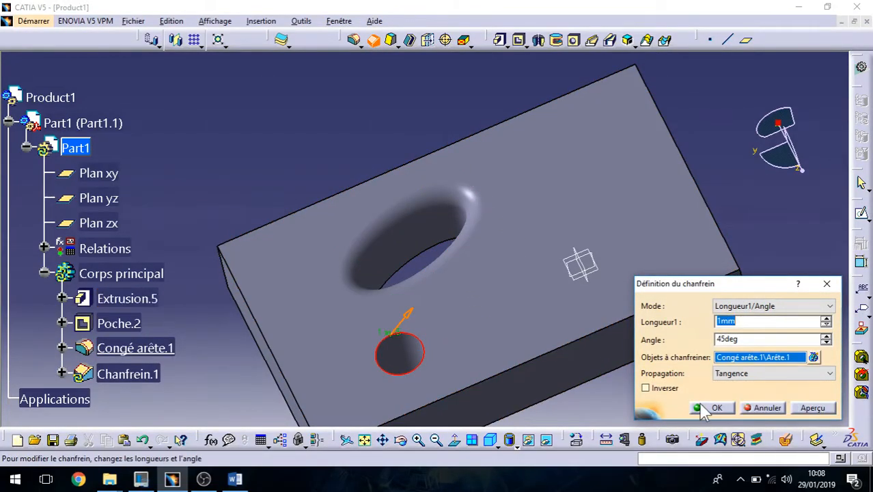
{"action": "left_click", "coordinate": [711, 407]}
Step: Shell the block with a 1 mm inside thickness, removing the large face opposite the fillet and chamfer
{"action": "middle_click_drag", "start_coordinate": [532, 378], "coordinate": [590, 386]}
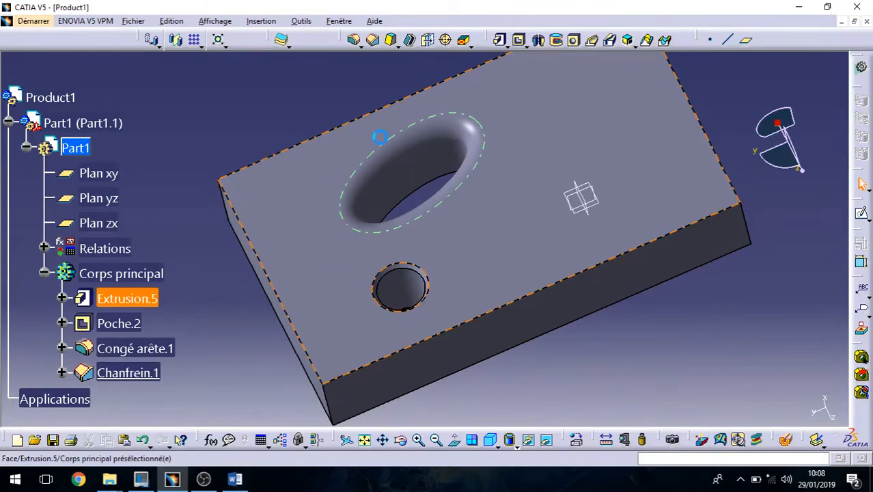
{"action": "left_click", "coordinate": [410, 40]}
{"action": "middle_click_drag", "start_coordinate": [491, 249], "coordinate": [516, 152]}
{"action": "left_click", "coordinate": [517, 153]}
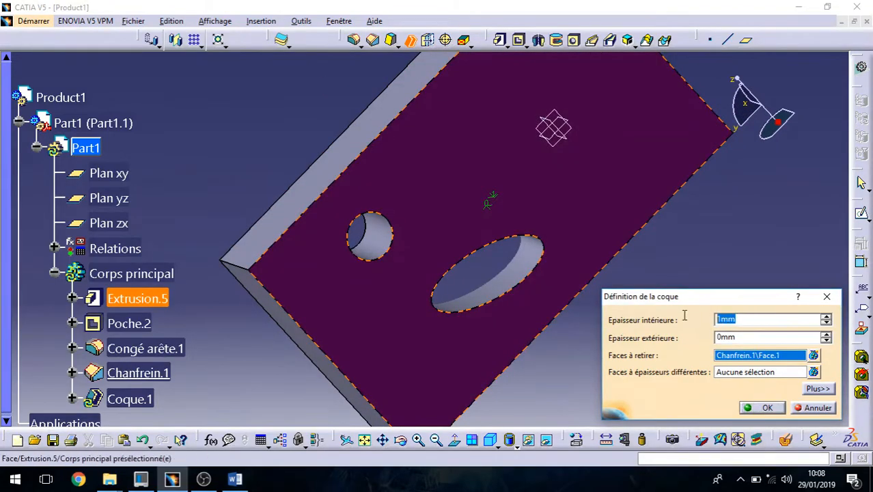
{"action": "key", "text": "Return"}
Step: Mirror the shelled solid about its end face nearest the openings
{"action": "middle_click_drag", "start_coordinate": [704, 304], "coordinate": [342, 87]}
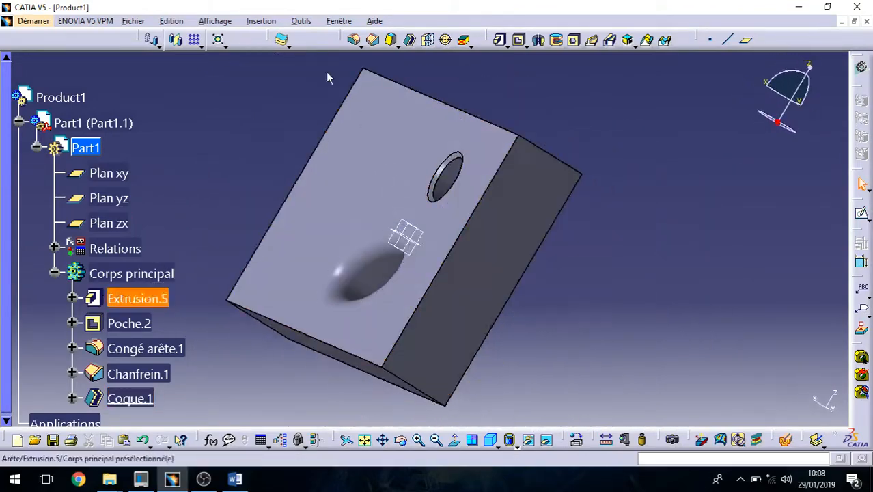
{"action": "left_click", "coordinate": [177, 41]}
{"action": "middle_click_drag", "start_coordinate": [548, 119], "coordinate": [470, 174]}
{"action": "left_click", "coordinate": [470, 174]}
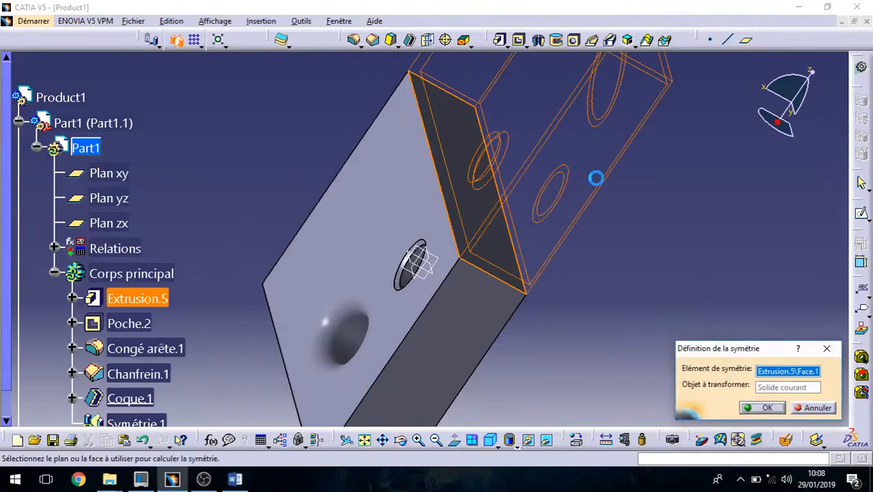
{"action": "middle_click_drag", "start_coordinate": [417, 227], "coordinate": [436, 253]}
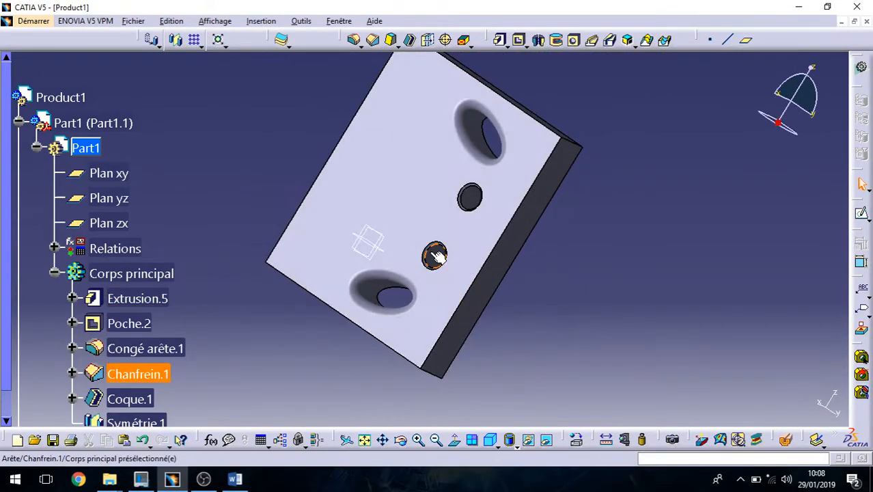
{"action": "middle_click_drag", "start_coordinate": [580, 284], "coordinate": [523, 259]}
{"action": "middle_click_drag", "start_coordinate": [477, 219], "coordinate": [437, 140]}
{"action": "mouse_move", "coordinate": [516, 142]}
{"action": "middle_mouse_down"}
{"action": "mouse_move", "coordinate": [553, 219]}
{"action": "mouse_move", "coordinate": [723, 260]}
{"action": "middle_mouse_up"}
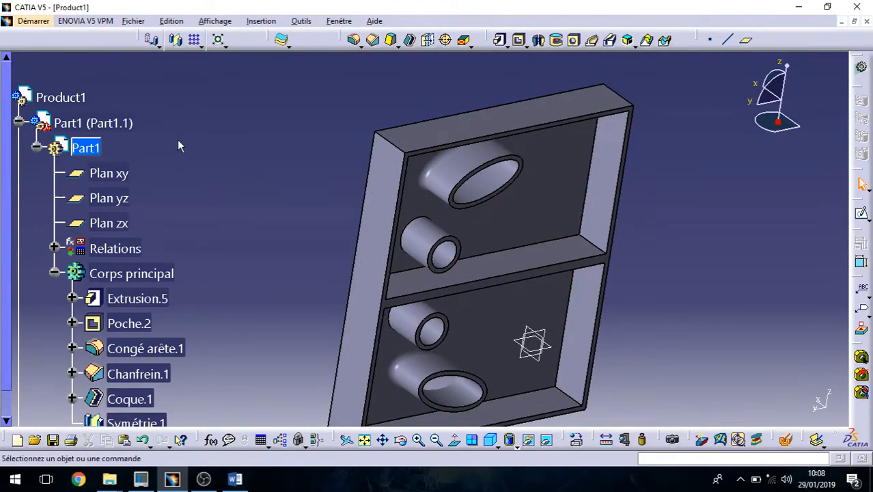
Step: Delete the entire mirrored solid so that the part body is empty
{"action": "middle_click_drag", "start_coordinate": [292, 156], "coordinate": [342, 206]}
{"action": "left_click_drag", "start_coordinate": [289, 78], "coordinate": [652, 386]}
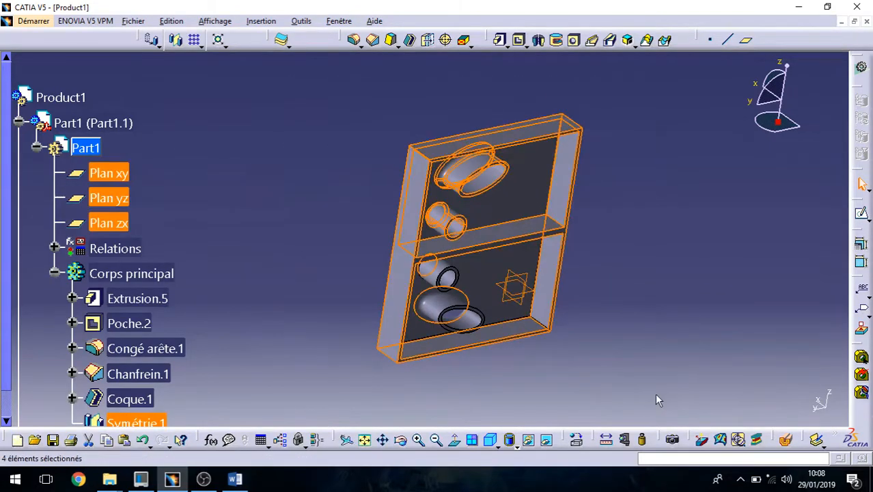
{"action": "key", "text": "Delete"}
{"action": "key", "text": "Return"}
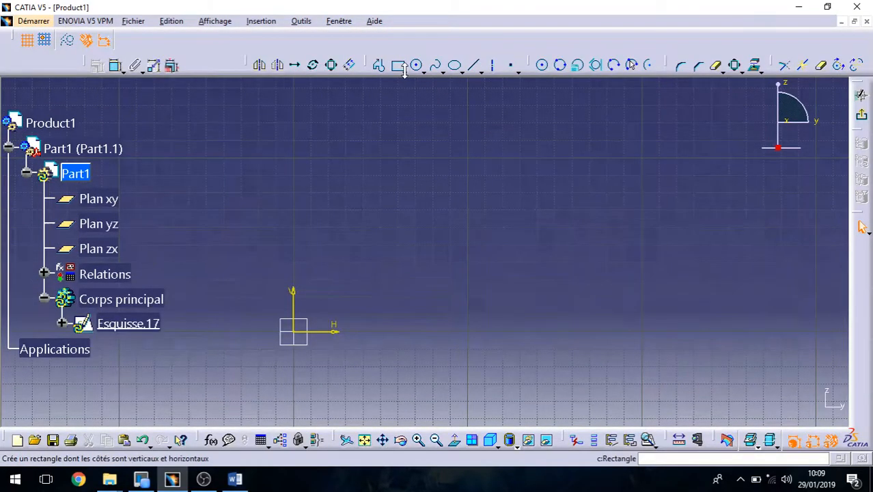
Step: Draw a horizontal elongated-hole profile up and to the side of the sketch origin and extrude it with the preset length
{"action": "left_click", "coordinate": [403, 70]}
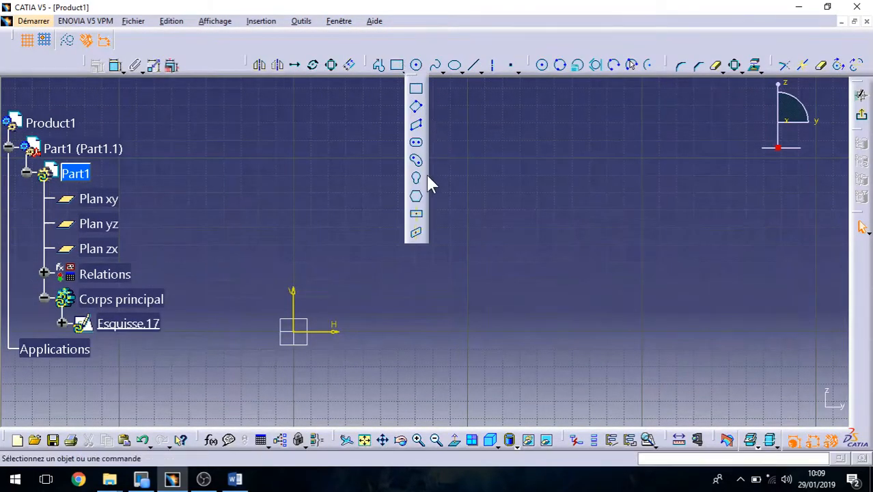
{"action": "left_click", "coordinate": [416, 142]}
{"action": "left_click", "coordinate": [409, 264]}
{"action": "left_click", "coordinate": [557, 248]}
{"action": "left_click", "coordinate": [524, 215]}
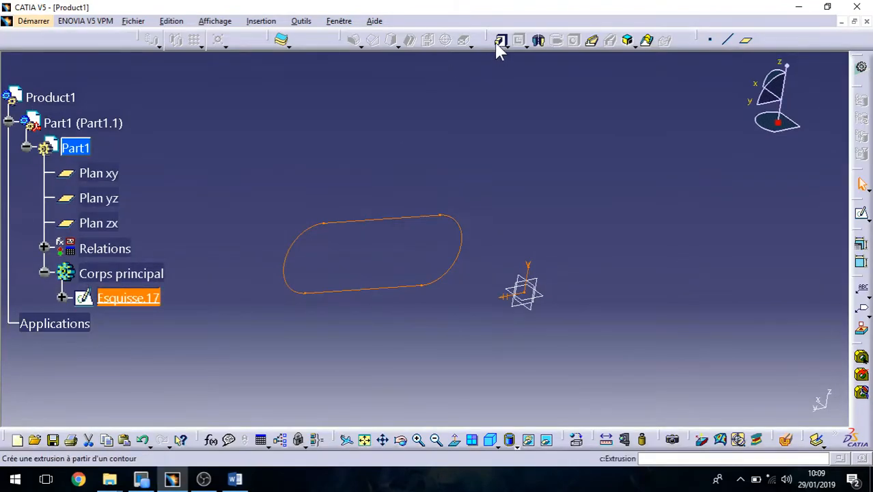
{"action": "left_click", "coordinate": [500, 40]}
{"action": "key", "text": "Return"}
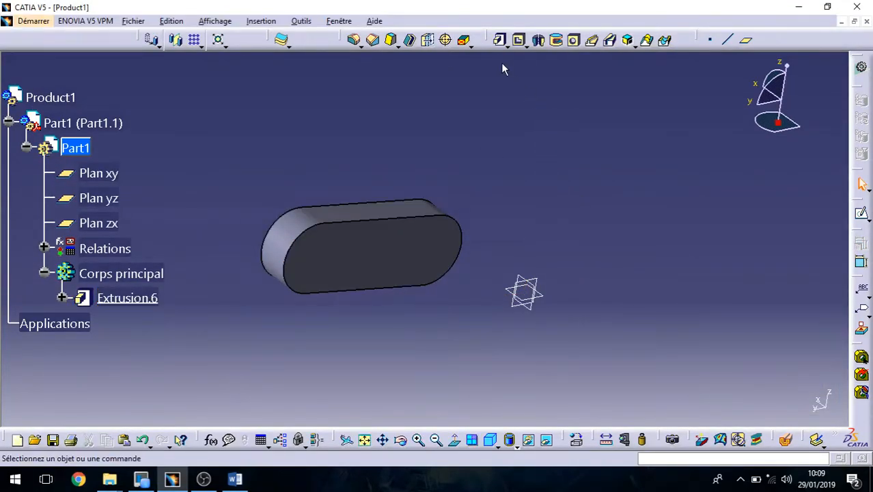
{"action": "left_click", "coordinate": [499, 39]}
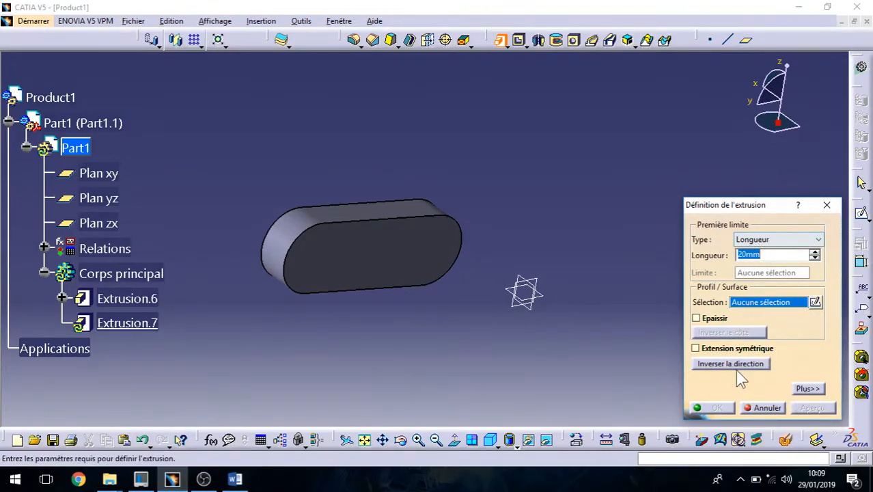
{"action": "left_click", "coordinate": [713, 318]}
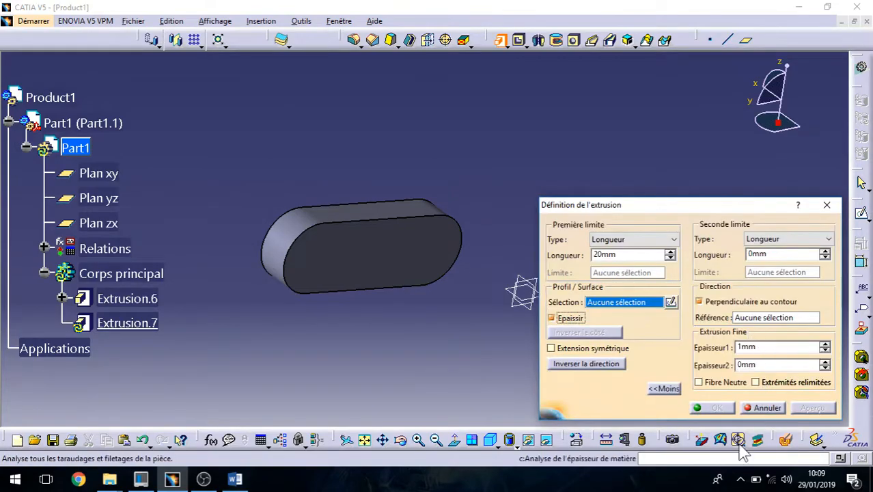
{"action": "left_click", "coordinate": [763, 407]}
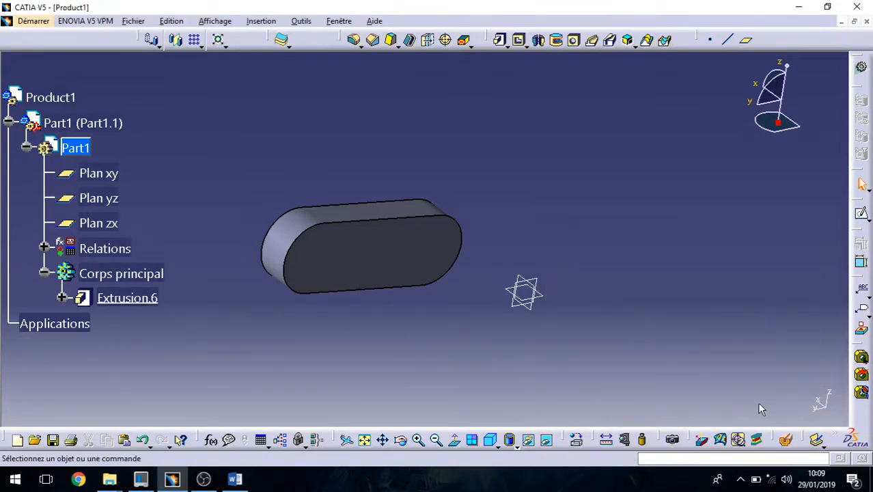
Step: Turn the elongated-hole extrusion into a thin-walled ring by enabling thickening with a first thickness of 3 mm
{"action": "double_click", "coordinate": [434, 250]}
{"action": "left_click", "coordinate": [696, 319]}
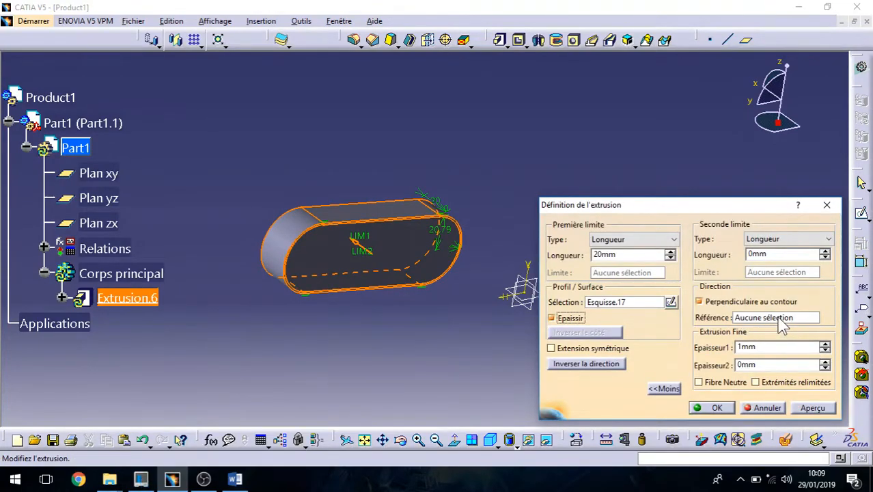
{"action": "left_click", "coordinate": [824, 344]}
{"action": "left_click", "coordinate": [824, 343]}
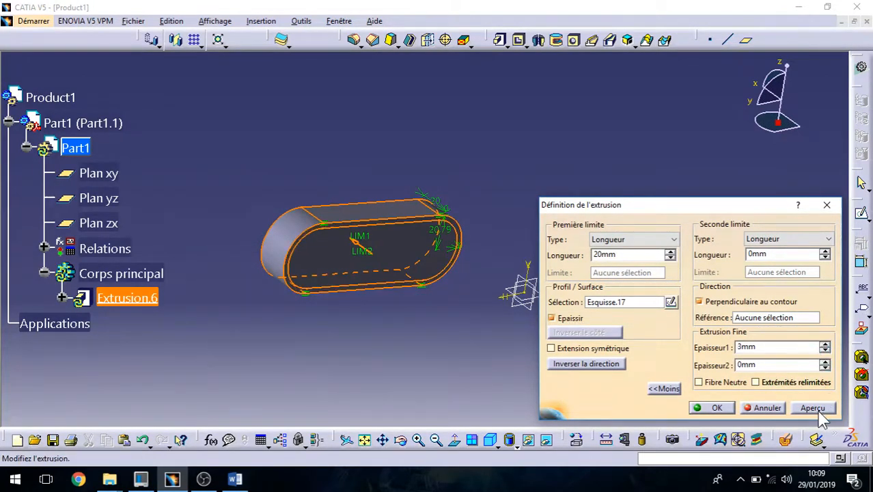
{"action": "left_click", "coordinate": [813, 408]}
{"action": "left_click", "coordinate": [697, 407]}
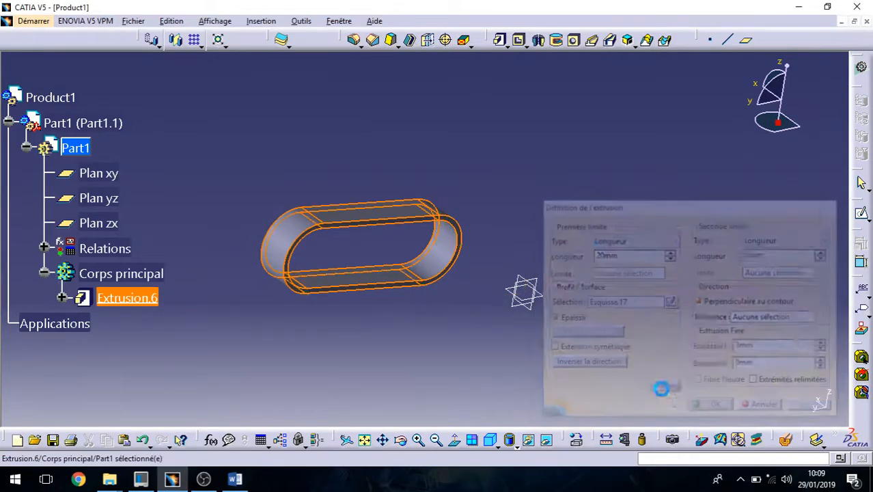
{"action": "middle_click_drag", "start_coordinate": [374, 276], "coordinate": [545, 313]}
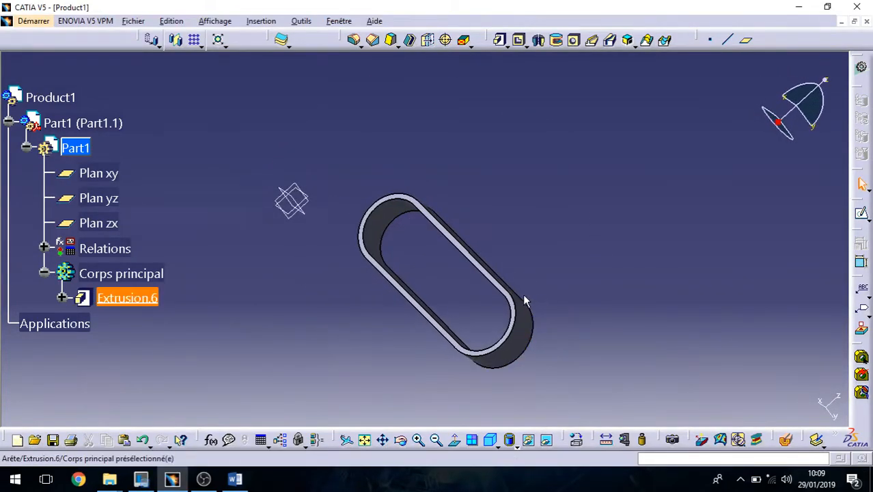
{"action": "left_click", "coordinate": [500, 40]}
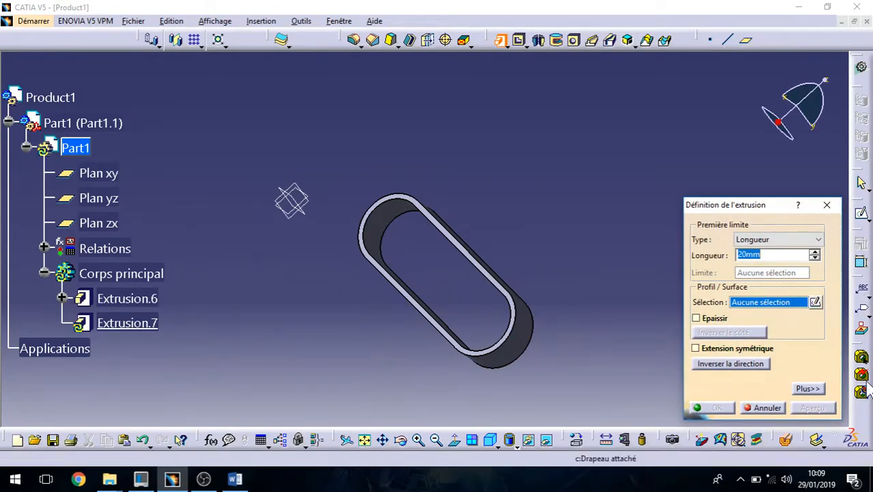
{"action": "left_click", "coordinate": [765, 408]}
{"action": "middle_click_drag", "start_coordinate": [598, 318], "coordinate": [399, 339]}
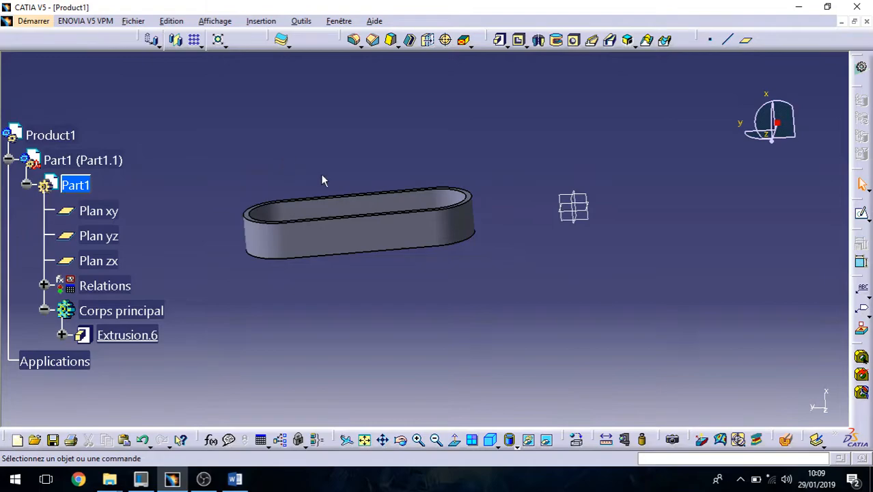
{"action": "left_click", "coordinate": [24, 21]}
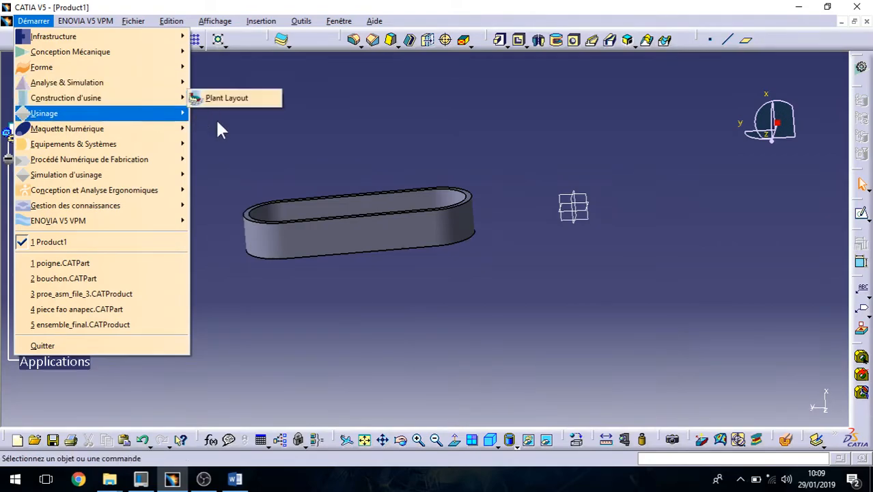
{"action": "left_click", "coordinate": [419, 127]}
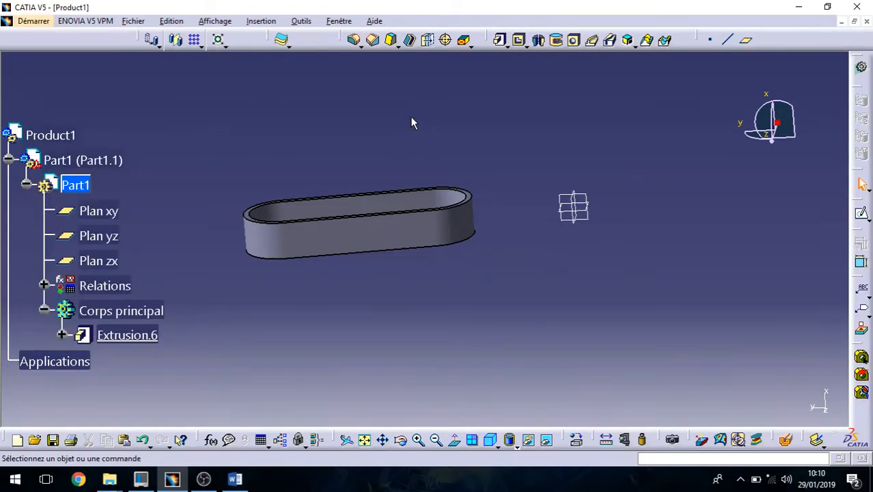
{"action": "middle_click_drag", "start_coordinate": [403, 120], "coordinate": [370, 218]}
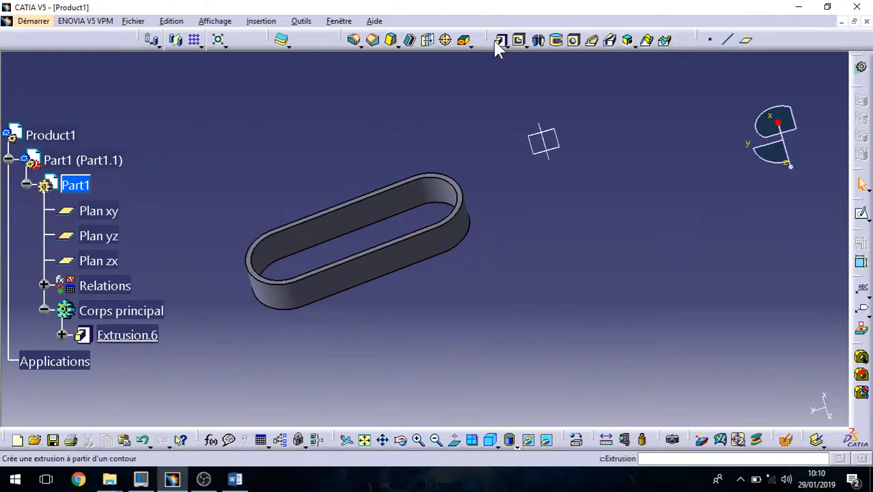
{"action": "left_click", "coordinate": [518, 40]}
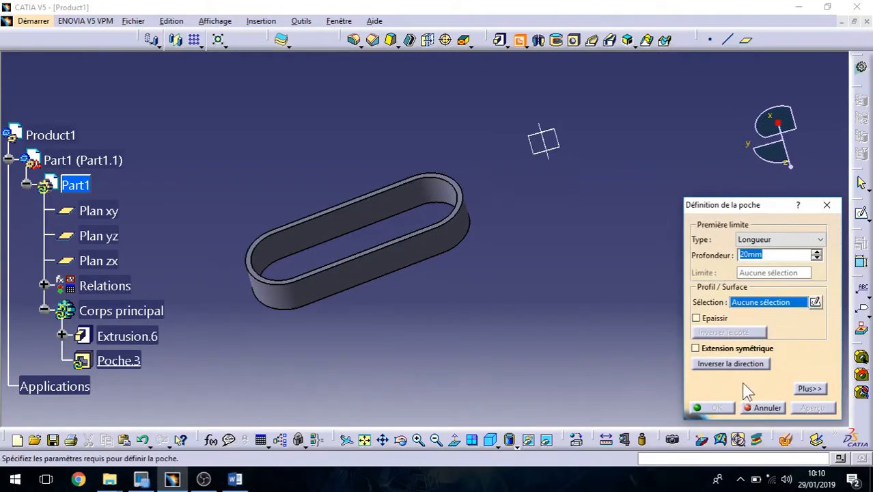
{"action": "left_click", "coordinate": [499, 39]}
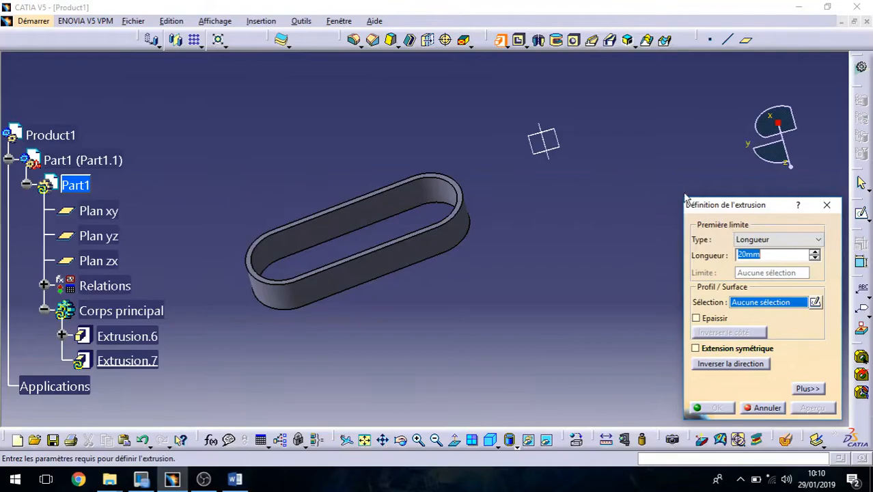
{"action": "left_click", "coordinate": [518, 40]}
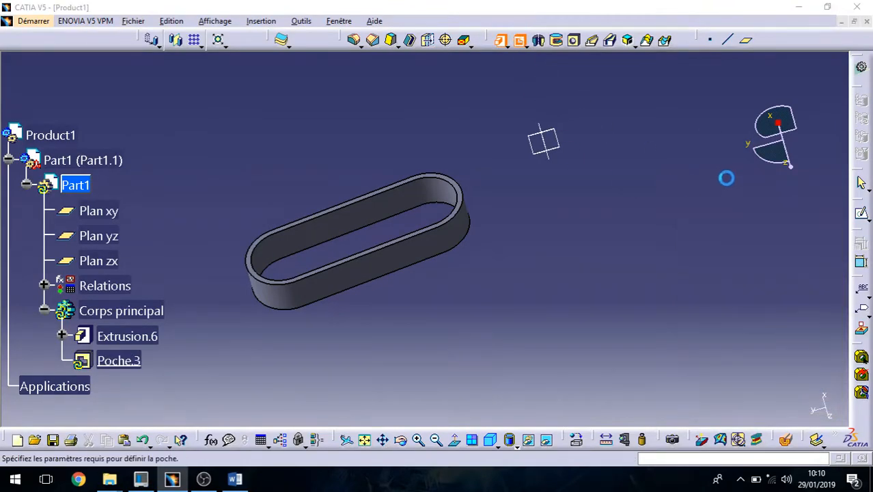
{"action": "left_click", "coordinate": [827, 205]}
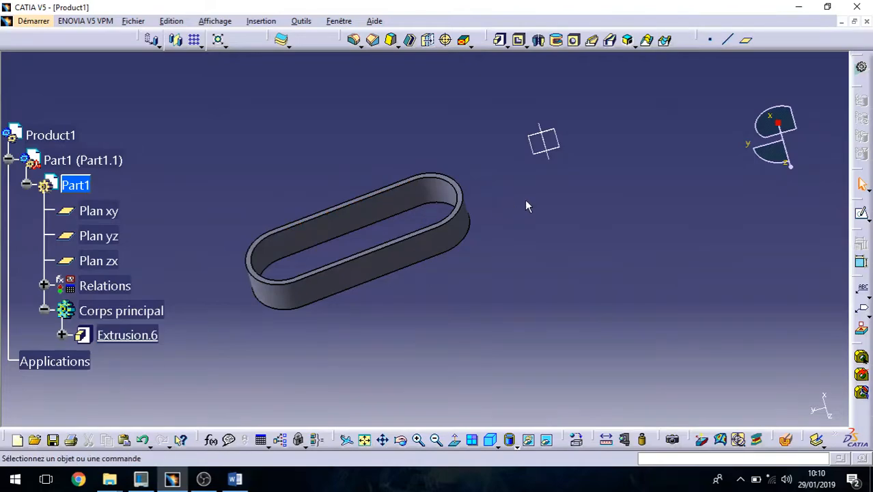
Step: Delete the thin-walled elongated extrusion so that the part body is empty
{"action": "left_click", "coordinate": [545, 145]}
{"action": "left_click_drag", "start_coordinate": [161, 128], "coordinate": [557, 383]}
{"action": "key", "text": "Delete"}
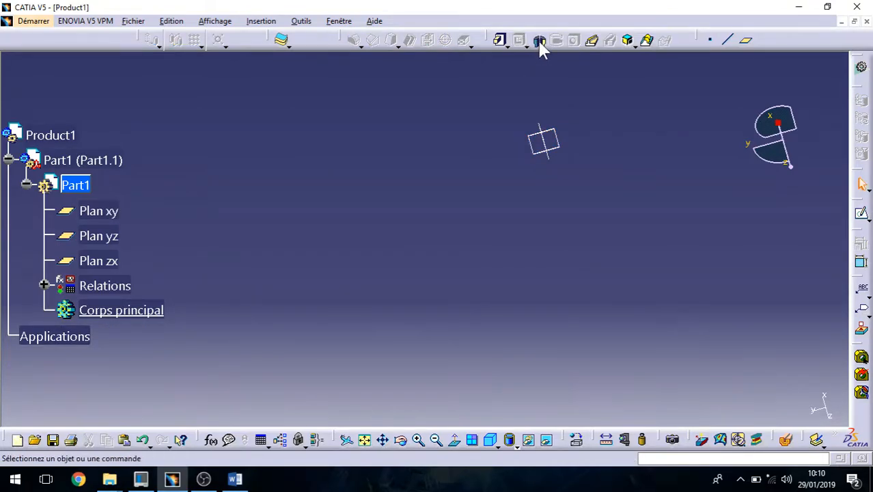
Step: On the yz plane, sketch a wavy five-point spline with both ends on the vertical axis, one above and one below the origin
{"action": "left_click", "coordinate": [862, 213]}
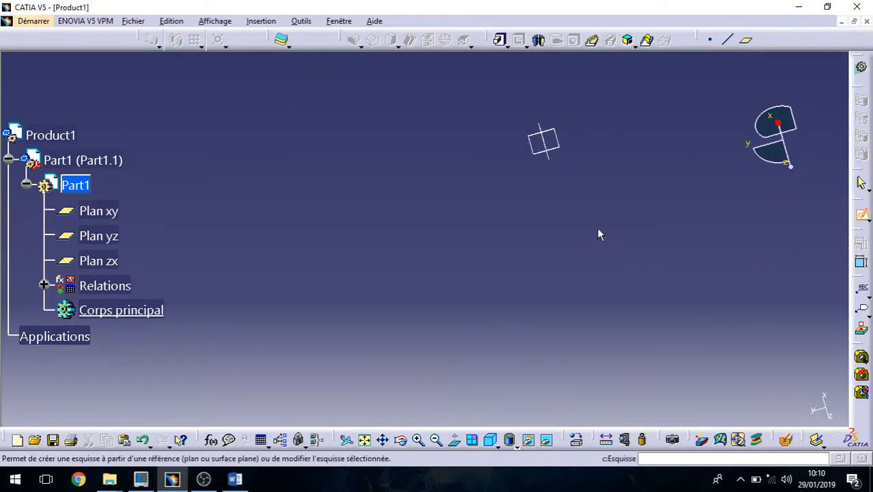
{"action": "left_click", "coordinate": [554, 142]}
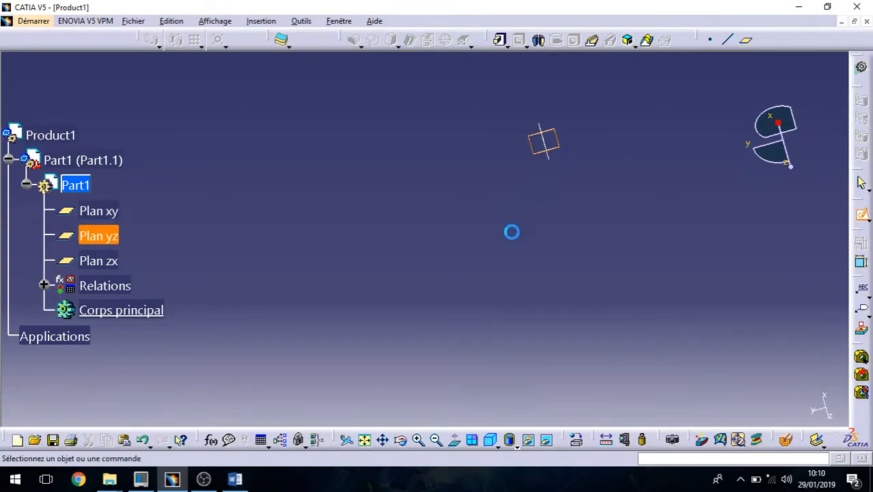
{"action": "mouse_move", "coordinate": [366, 293]}
{"action": "middle_mouse_down"}
{"action": "mouse_move", "coordinate": [443, 256]}
{"action": "mouse_move", "coordinate": [436, 283]}
{"action": "mouse_move", "coordinate": [472, 243]}
{"action": "middle_mouse_up"}
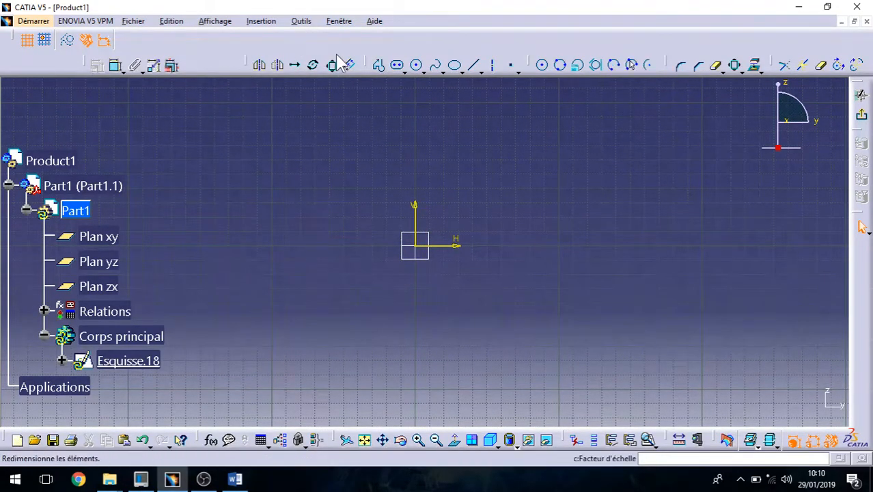
{"action": "left_click", "coordinate": [435, 65]}
{"action": "middle_click_drag", "start_coordinate": [400, 120], "coordinate": [384, 172]}
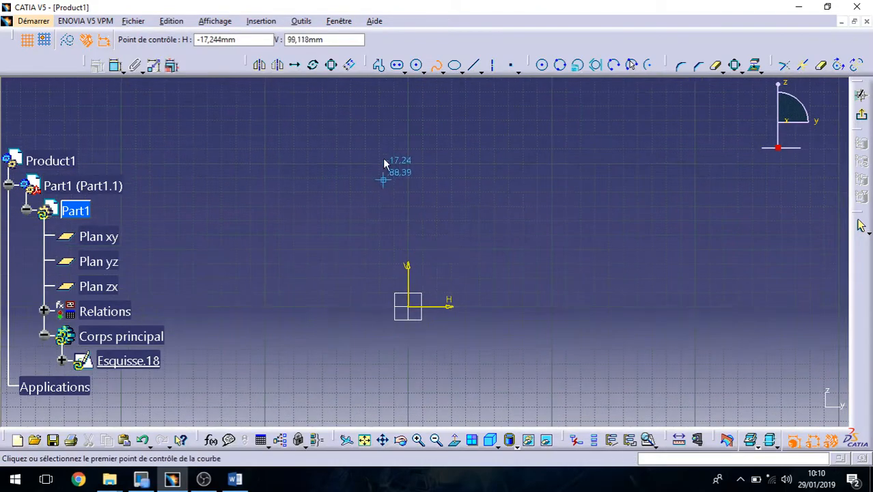
{"action": "left_click", "coordinate": [408, 102]}
{"action": "left_click", "coordinate": [326, 121]}
{"action": "left_click", "coordinate": [350, 194]}
{"action": "left_click", "coordinate": [325, 270]}
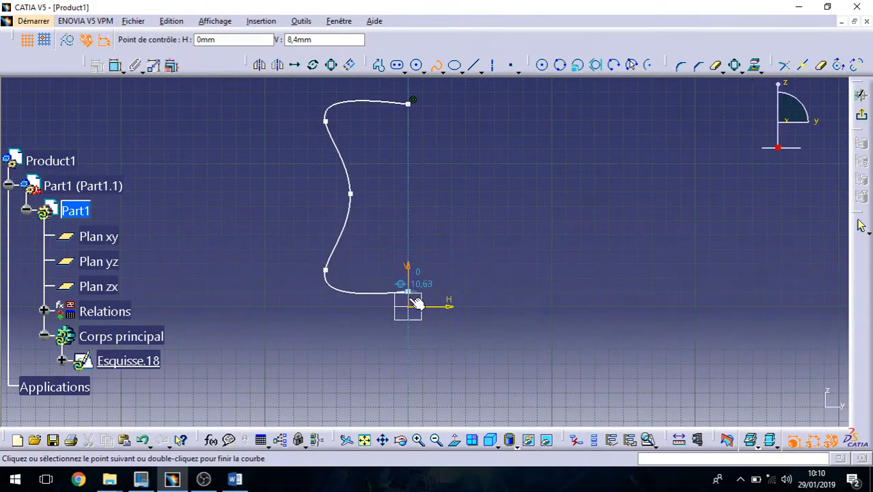
{"action": "double_click", "coordinate": [406, 354]}
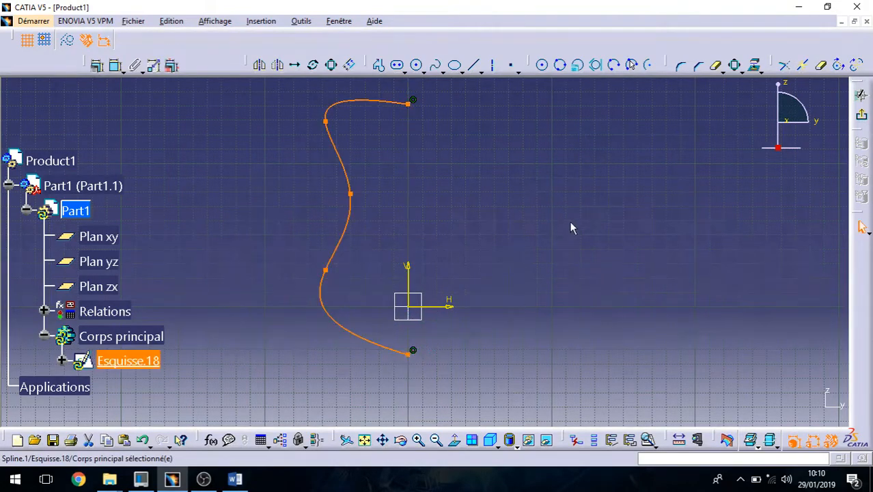
{"action": "left_click", "coordinate": [608, 224]}
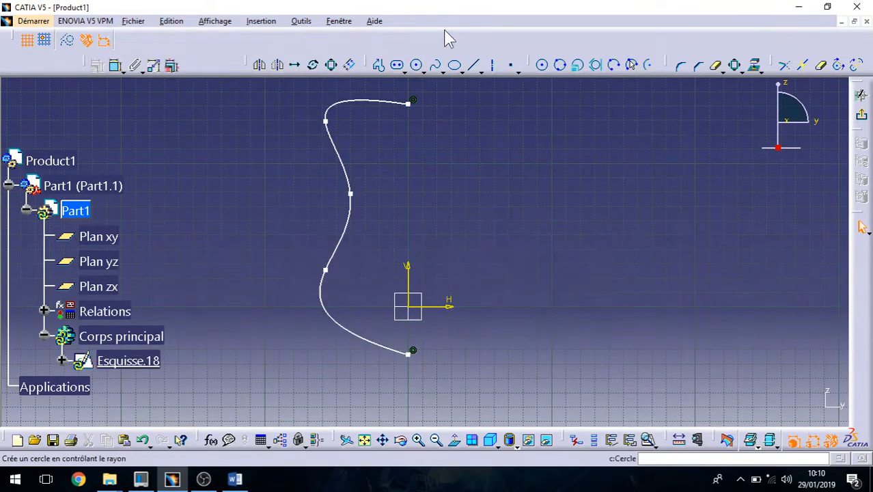
Step: Add a vertical sketch axis along the vertical reference, extending beyond both spline ends, and exit the sketch
{"action": "left_click", "coordinate": [492, 65]}
{"action": "middle_click_drag", "start_coordinate": [434, 138], "coordinate": [428, 180]}
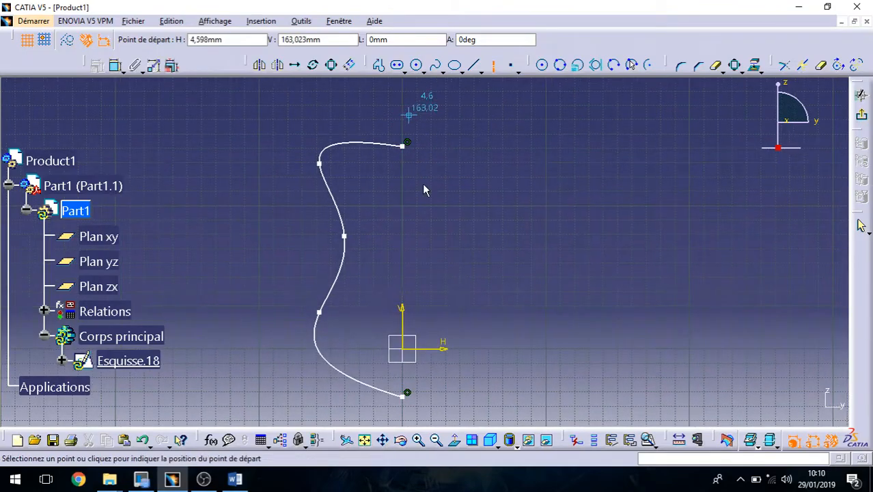
{"action": "left_click", "coordinate": [402, 82]}
{"action": "middle_click_drag", "start_coordinate": [411, 334], "coordinate": [424, 181]}
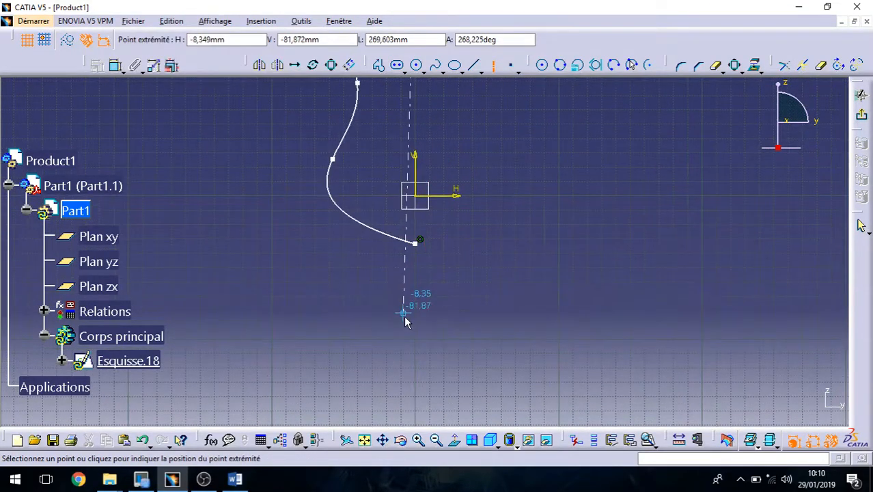
{"action": "left_click", "coordinate": [416, 334]}
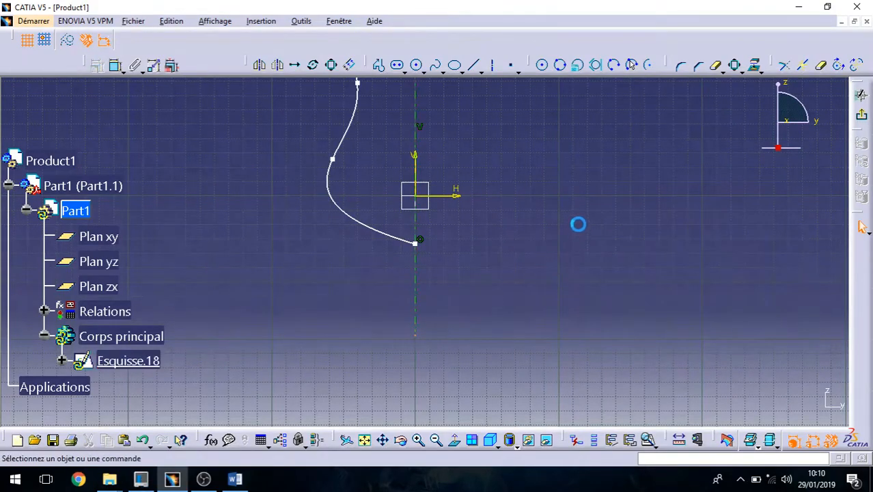
{"action": "left_click", "coordinate": [862, 117]}
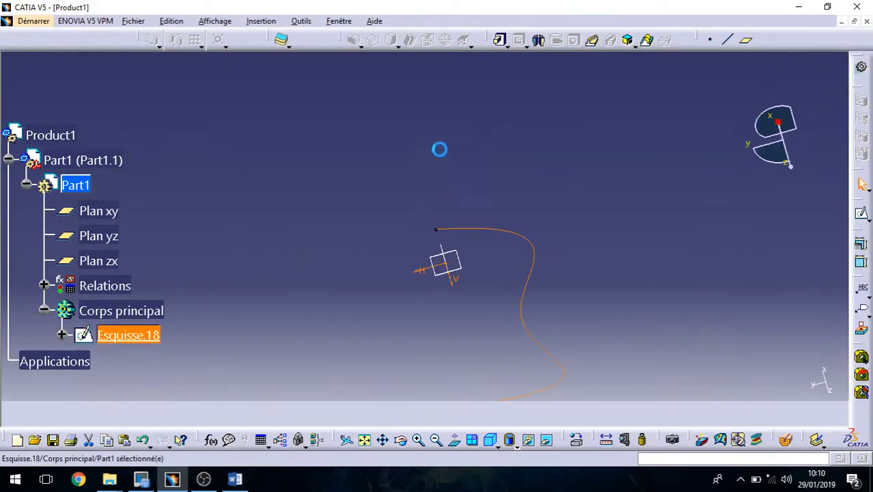
Step: Define a revolution of the spline profile about the sketch axis with a first angle of 247 degrees and preview it
{"action": "left_click", "coordinate": [539, 41]}
{"action": "left_click", "coordinate": [803, 407]}
{"action": "mouse_move", "coordinate": [472, 269]}
{"action": "middle_mouse_down"}
{"action": "mouse_move", "coordinate": [470, 217]}
{"action": "mouse_move", "coordinate": [384, 238]}
{"action": "mouse_move", "coordinate": [410, 205]}
{"action": "middle_mouse_up"}
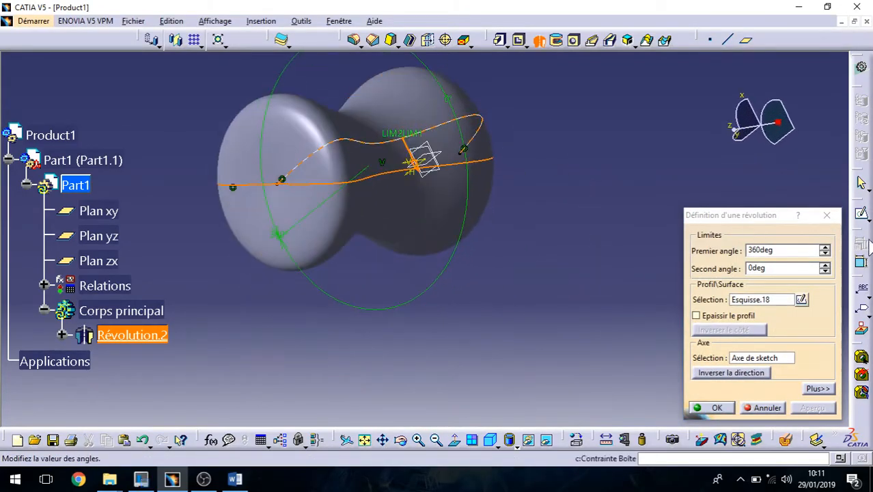
{"action": "left_click", "coordinate": [825, 253]}
{"action": "left_click", "coordinate": [825, 254]}
{"action": "left_click", "coordinate": [825, 253]}
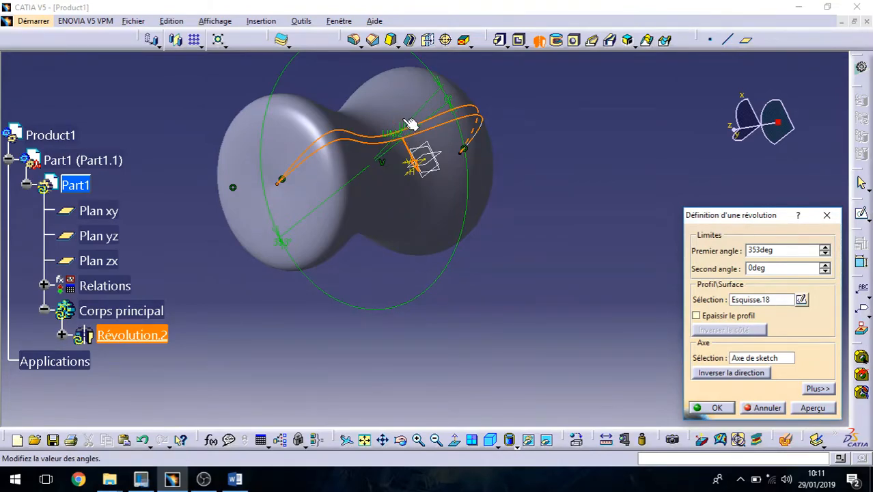
{"action": "left_click_drag", "start_coordinate": [405, 131], "coordinate": [294, 111]}
{"action": "left_click", "coordinate": [813, 406]}
{"action": "middle_click_drag", "start_coordinate": [363, 96], "coordinate": [355, 247]}
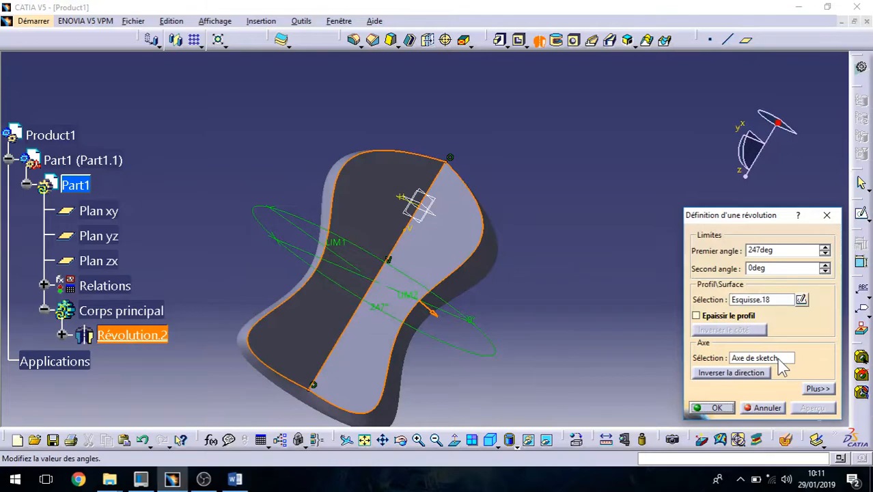
Step: Set the revolution axis to the Z axis and create the partly revolved solid
{"action": "right_click", "coordinate": [777, 357]}
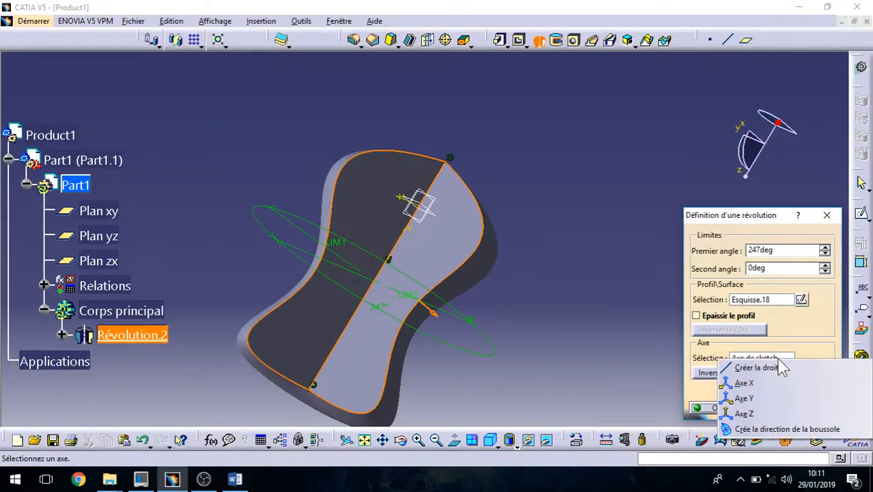
{"action": "left_click", "coordinate": [764, 414]}
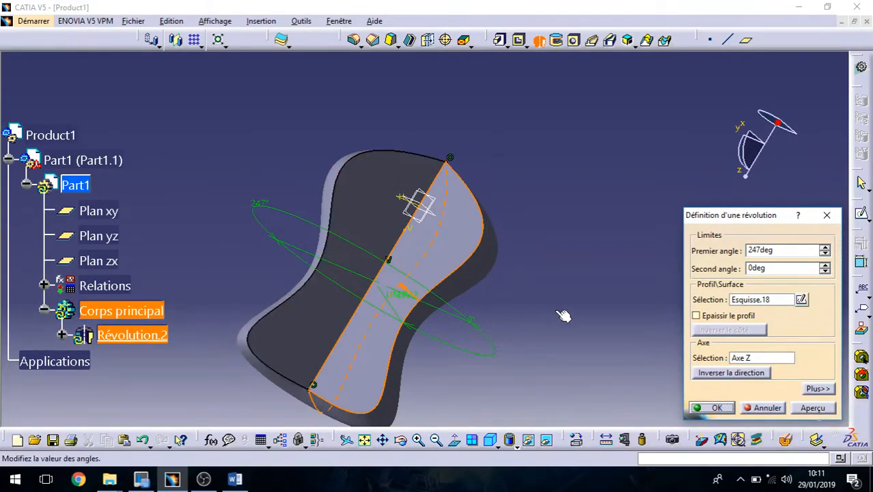
{"action": "left_click", "coordinate": [714, 408]}
{"action": "middle_click_drag", "start_coordinate": [524, 261], "coordinate": [329, 125]}
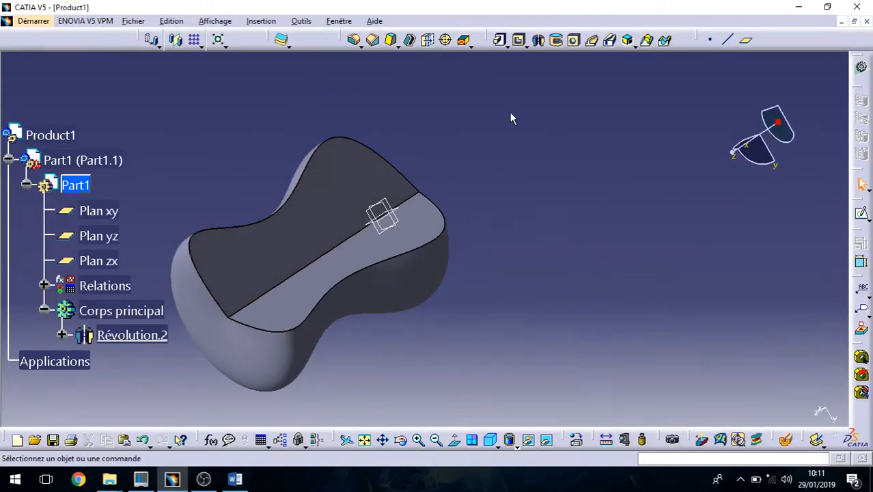
Step: On the dark flat cut face of the revolved solid, sketch a circle overlapping the curved outer edge beside the origin, and exit the sketch
{"action": "left_click", "coordinate": [556, 40]}
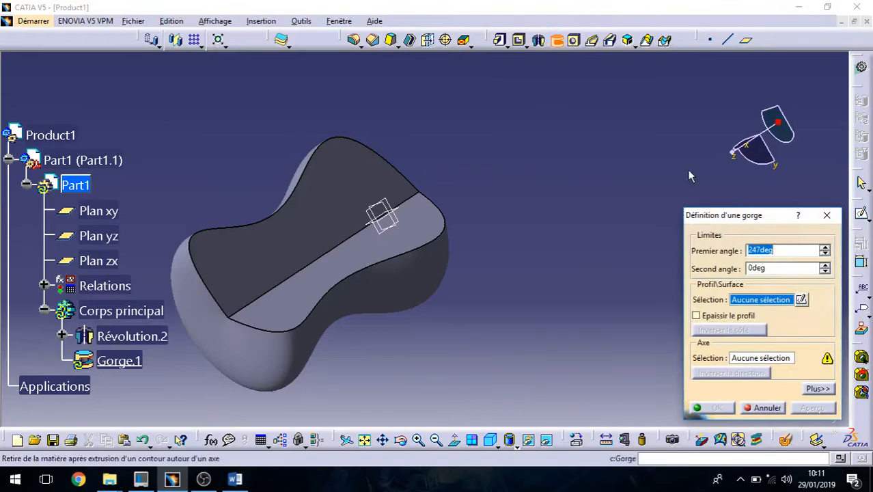
{"action": "left_click", "coordinate": [826, 216]}
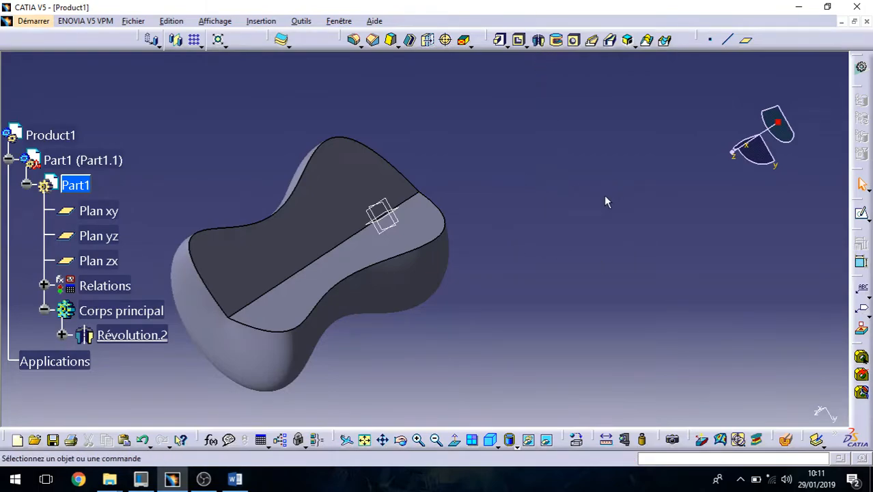
{"action": "left_click", "coordinate": [347, 203]}
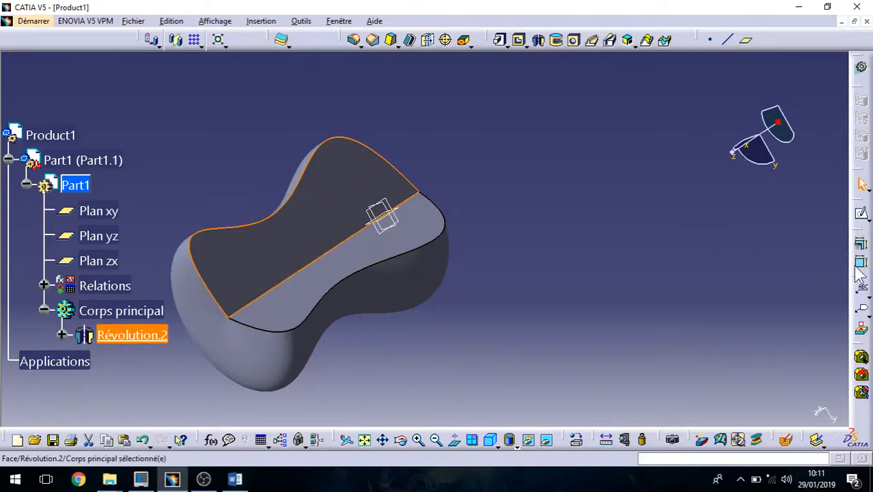
{"action": "left_click", "coordinate": [862, 216]}
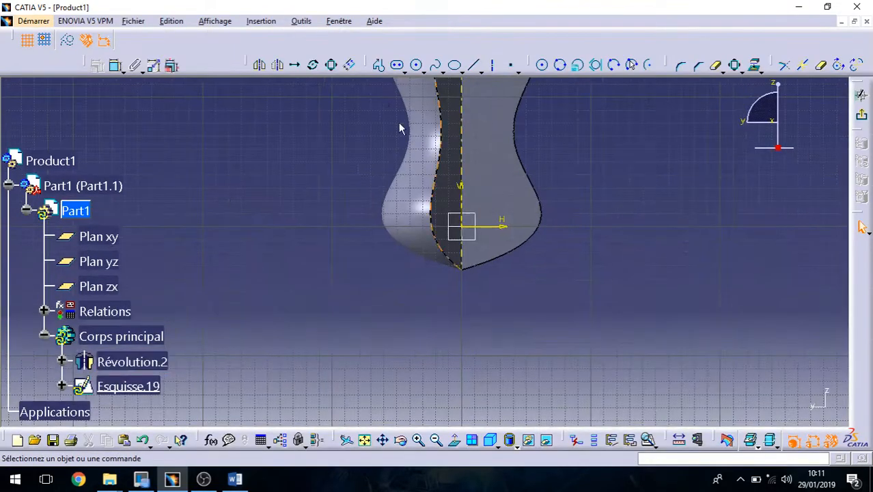
{"action": "left_click", "coordinate": [417, 64]}
{"action": "left_click", "coordinate": [576, 205]}
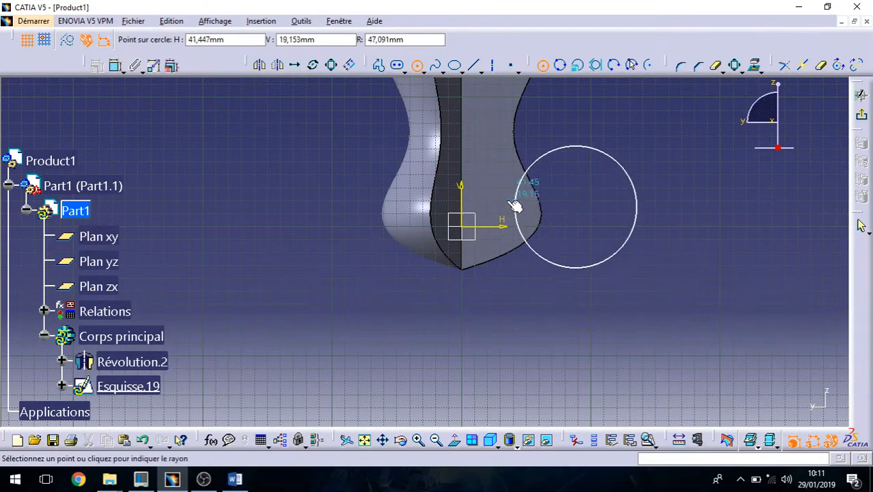
{"action": "left_click", "coordinate": [643, 186]}
{"action": "left_click", "coordinate": [860, 116]}
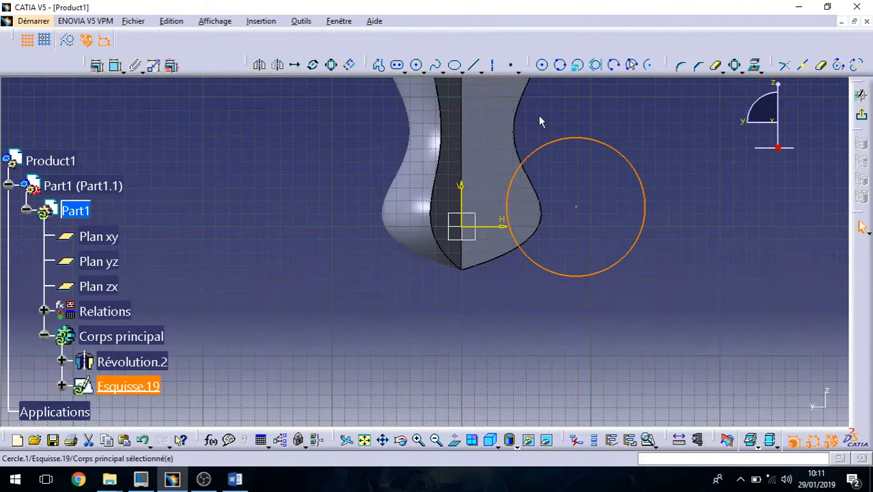
{"action": "left_click", "coordinate": [859, 116]}
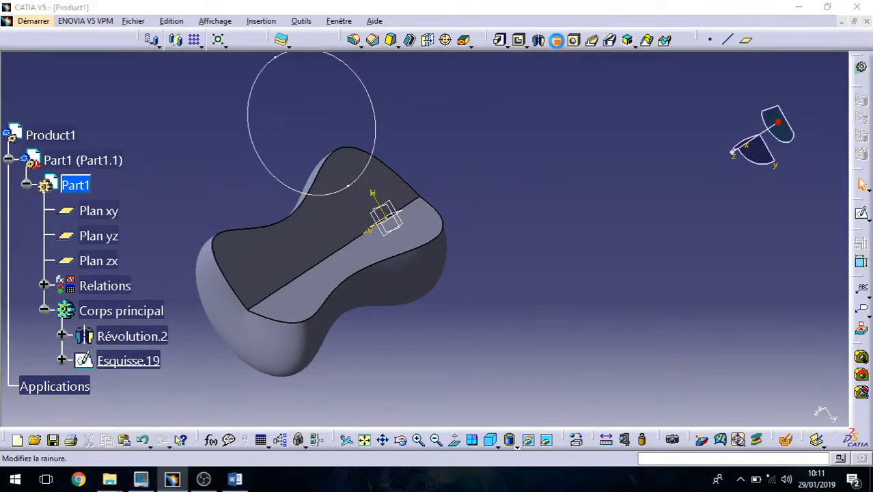
Step: Cut a groove with the circle sketch as profile, a first angle of 247 degrees and the Z axis as rotation axis
{"action": "left_click", "coordinate": [557, 41]}
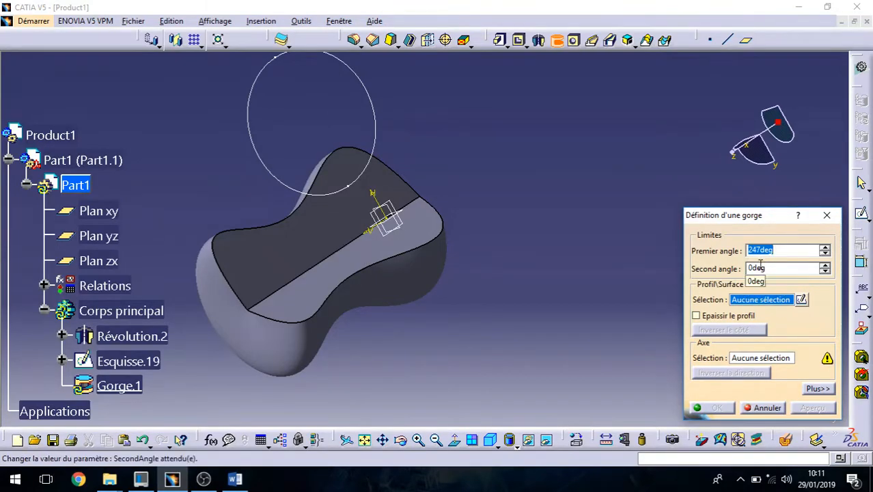
{"action": "left_click", "coordinate": [364, 89]}
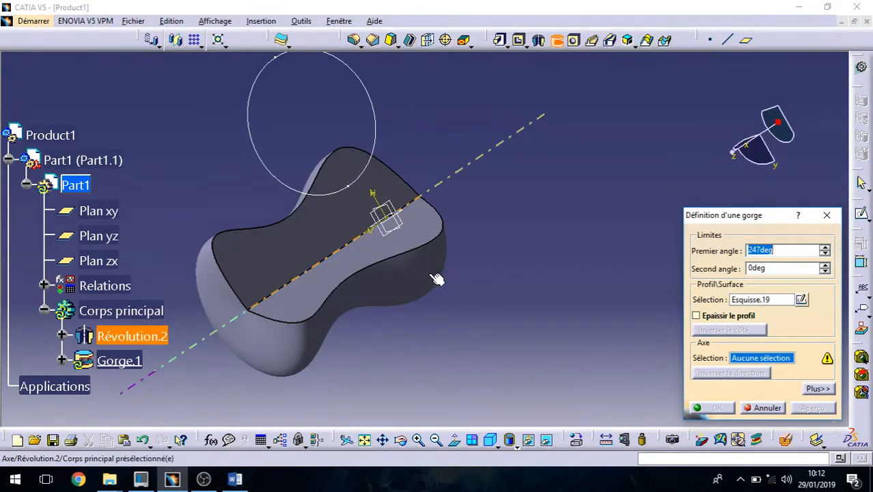
{"action": "right_click", "coordinate": [751, 360]}
{"action": "left_click", "coordinate": [745, 408]}
{"action": "middle_click_drag", "start_coordinate": [347, 292], "coordinate": [509, 334]}
{"action": "left_click", "coordinate": [813, 407]}
{"action": "middle_click_drag", "start_coordinate": [509, 269], "coordinate": [372, 239]}
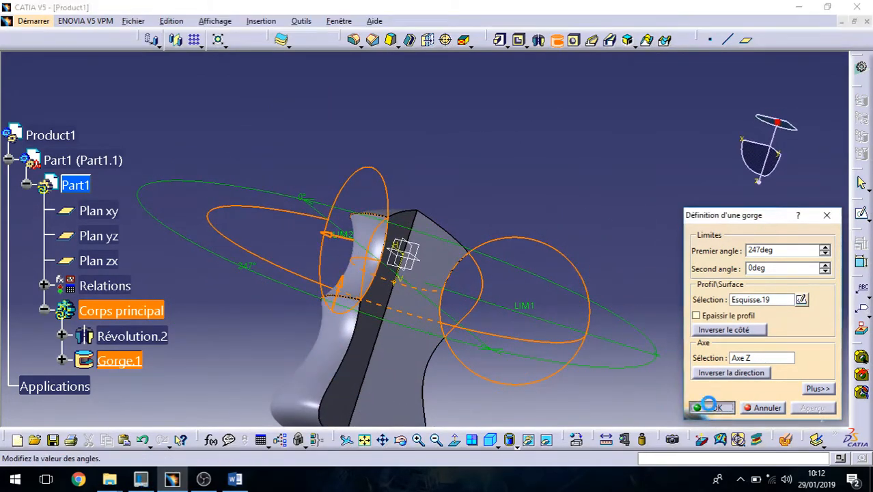
{"action": "left_click", "coordinate": [711, 407]}
Step: Start a blind hole on the lighter flat cut face of the grooved solid and reposition it between the axis edge and the wavy edge
{"action": "middle_click_drag", "start_coordinate": [542, 260], "coordinate": [312, 279]}
{"action": "middle_click_drag", "start_coordinate": [519, 255], "coordinate": [478, 228]}
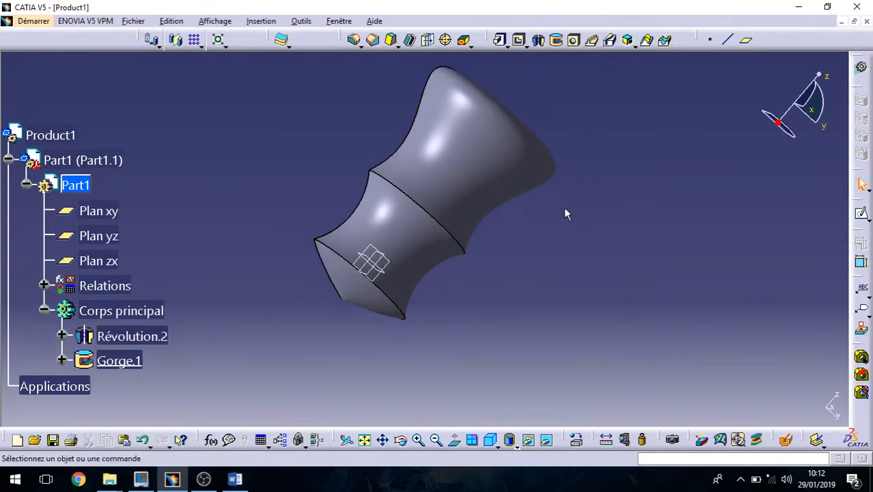
{"action": "middle_click_drag", "start_coordinate": [510, 146], "coordinate": [456, 263]}
{"action": "left_click", "coordinate": [574, 41]}
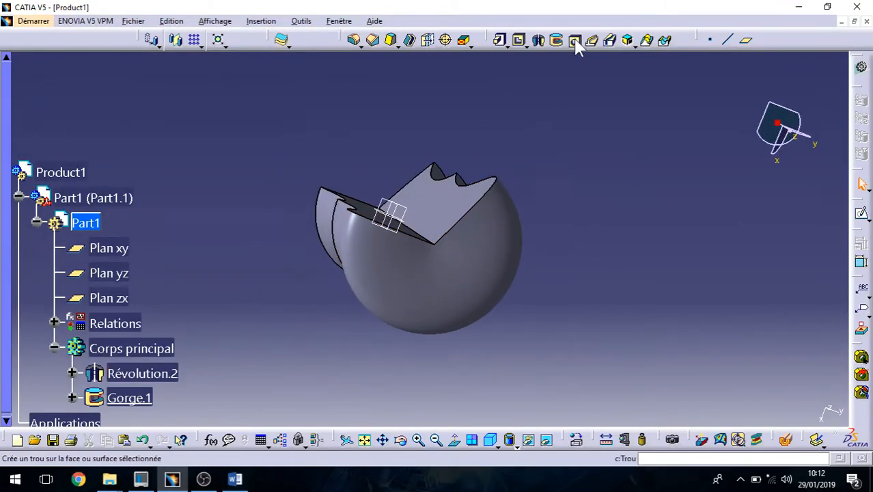
{"action": "left_click", "coordinate": [575, 41]}
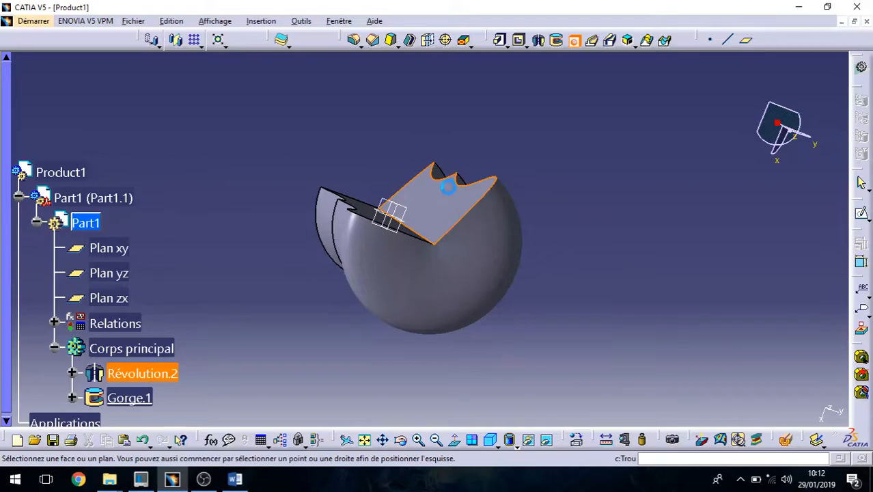
{"action": "left_click", "coordinate": [454, 191]}
{"action": "middle_click_drag", "start_coordinate": [443, 198], "coordinate": [463, 263]}
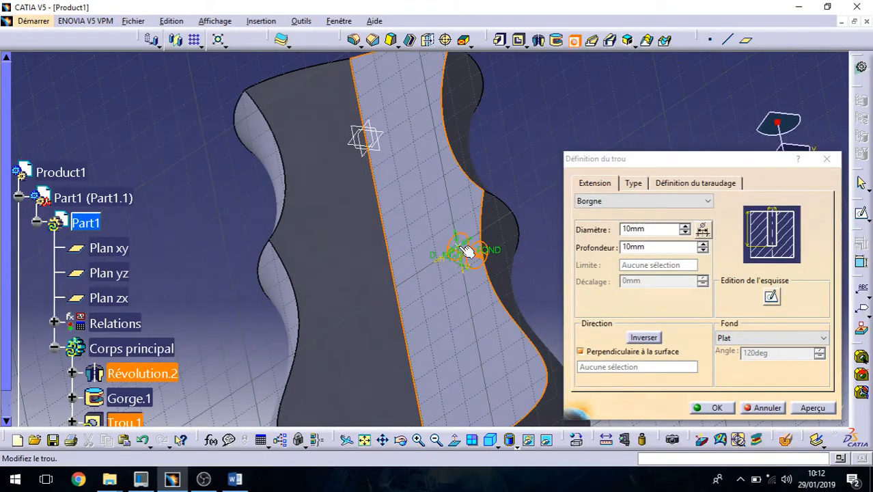
{"action": "left_click", "coordinate": [433, 215]}
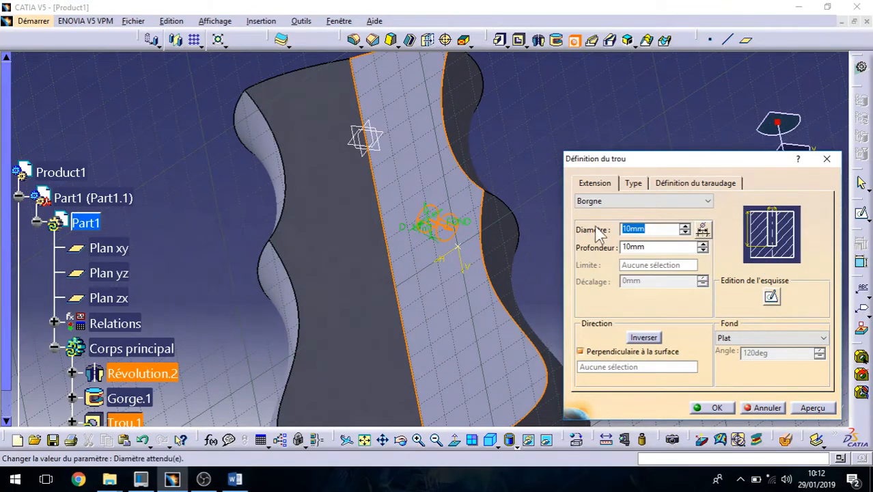
Step: Make the hole threaded with the coarse-pitch metric type (Métrique à pas épais) and thread reference M12
{"action": "left_click", "coordinate": [658, 200]}
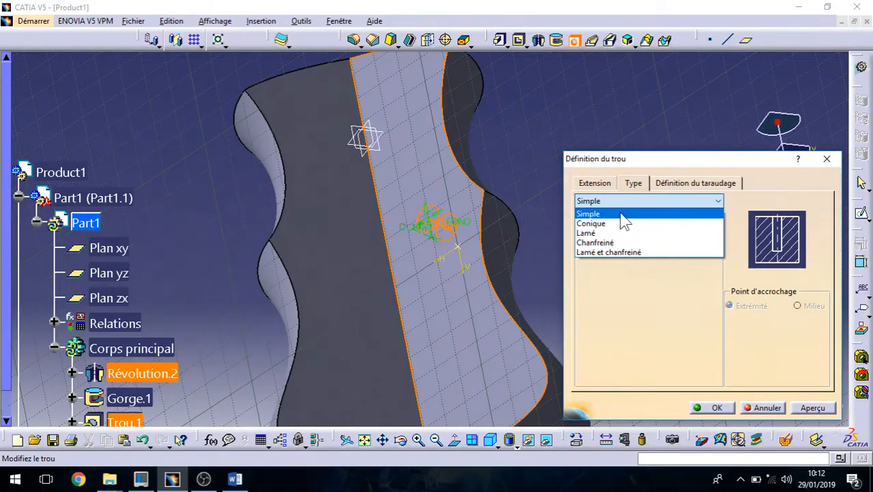
{"action": "left_click", "coordinate": [664, 193]}
{"action": "left_click", "coordinate": [685, 184]}
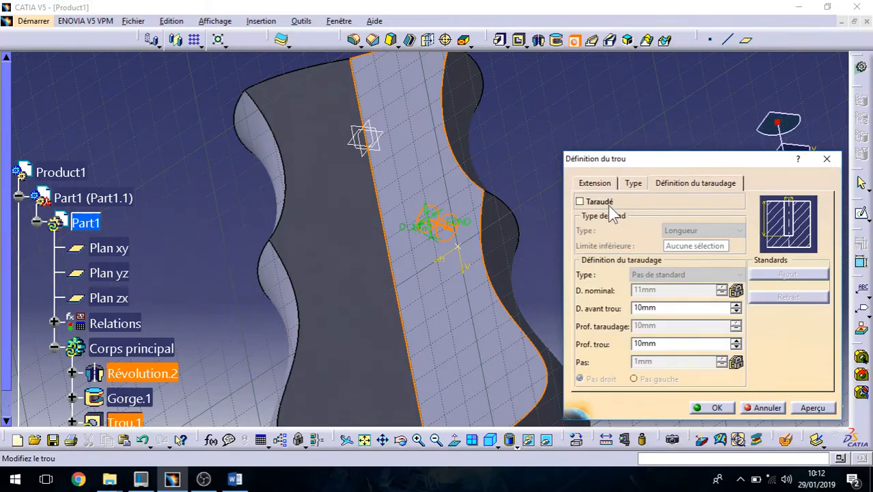
{"action": "left_click", "coordinate": [601, 203]}
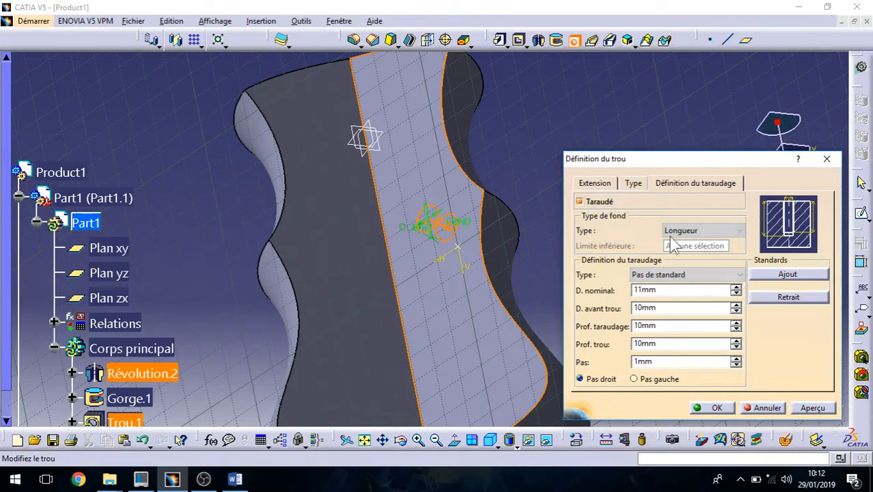
{"action": "left_click", "coordinate": [738, 275]}
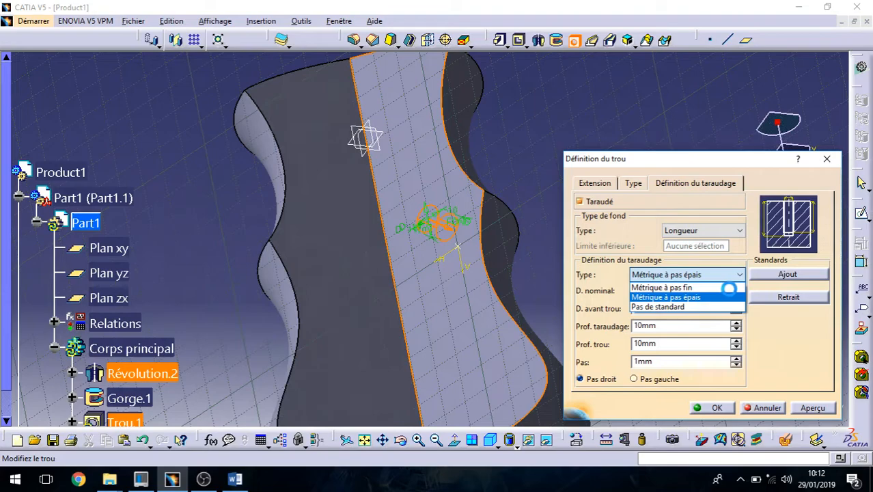
{"action": "left_click", "coordinate": [729, 297]}
{"action": "left_click", "coordinate": [526, 265]}
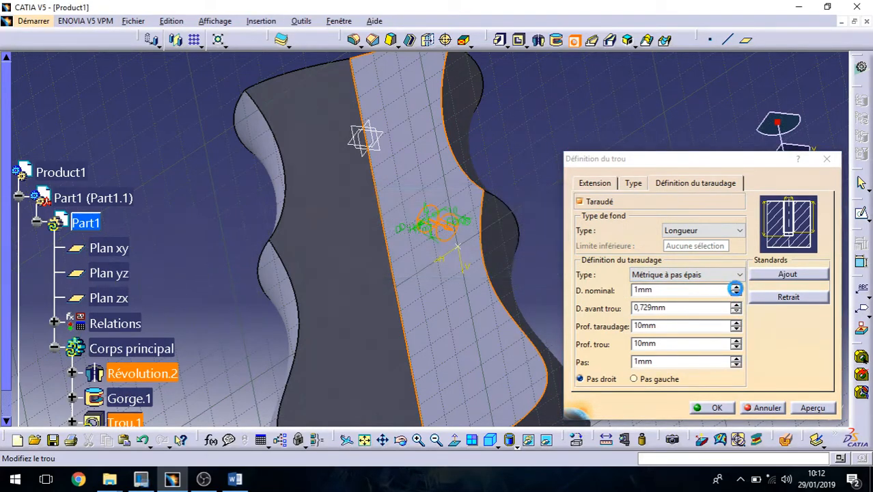
{"action": "left_click", "coordinate": [736, 291]}
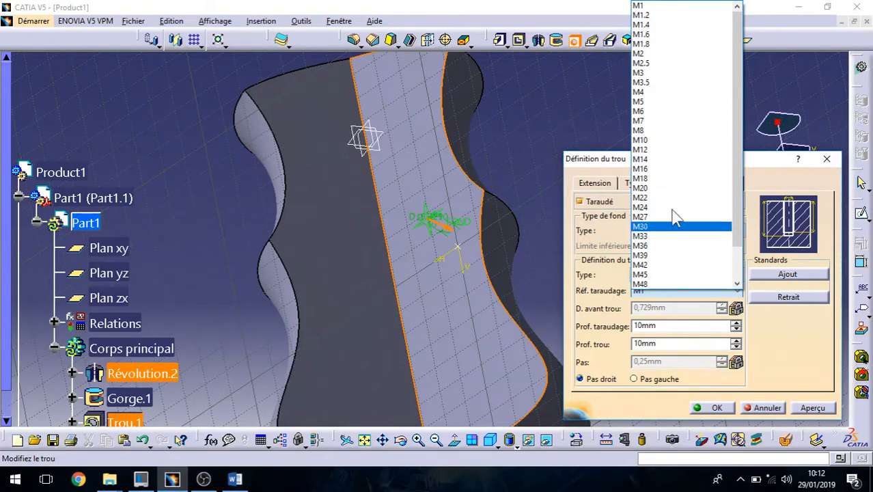
{"action": "left_click", "coordinate": [703, 150]}
Step: Set the hole depth to 11 mm and create the threaded blind hole
{"action": "left_click", "coordinate": [594, 185]}
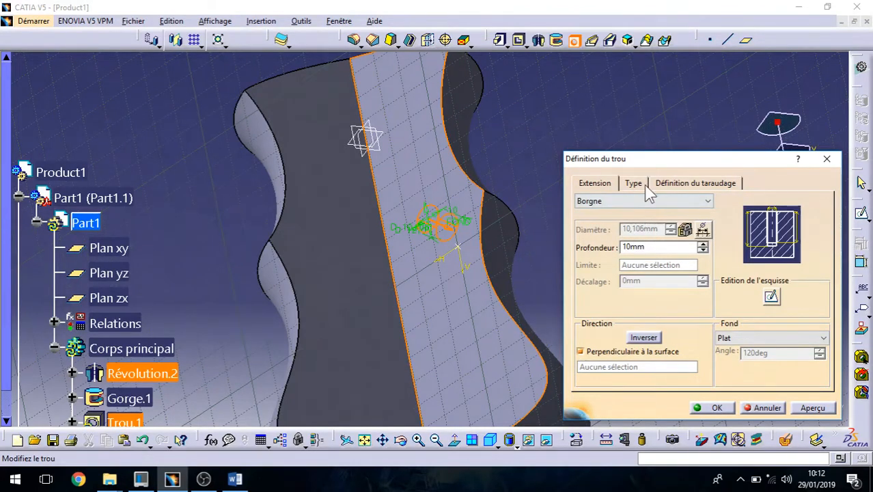
{"action": "middle_click_drag", "start_coordinate": [375, 229], "coordinate": [438, 164]}
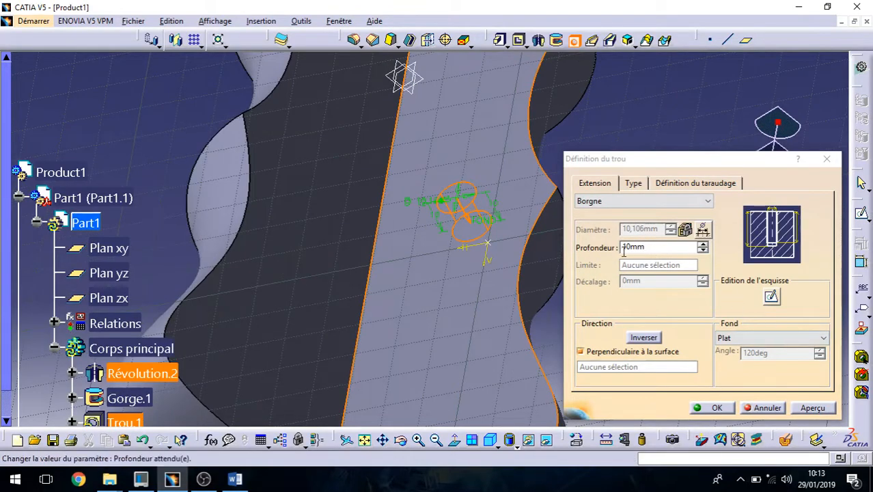
{"action": "left_click", "coordinate": [703, 243]}
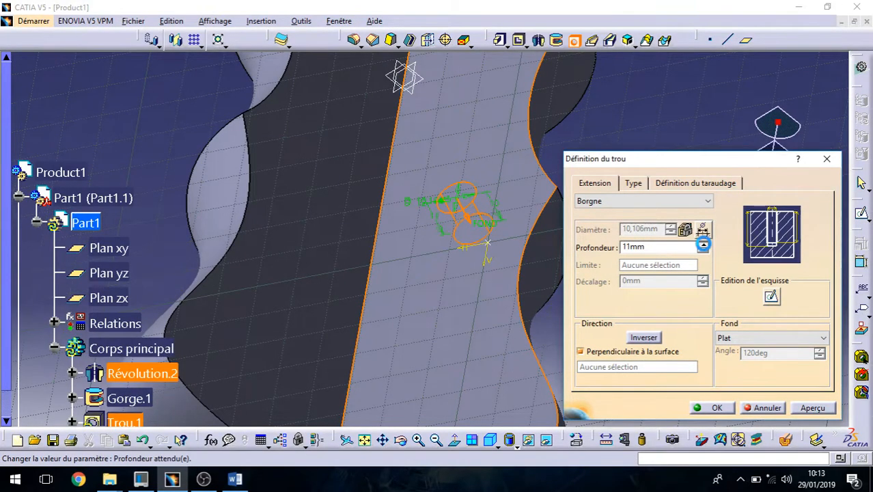
{"action": "left_click", "coordinate": [711, 407]}
{"action": "middle_click_drag", "start_coordinate": [598, 293], "coordinate": [451, 321]}
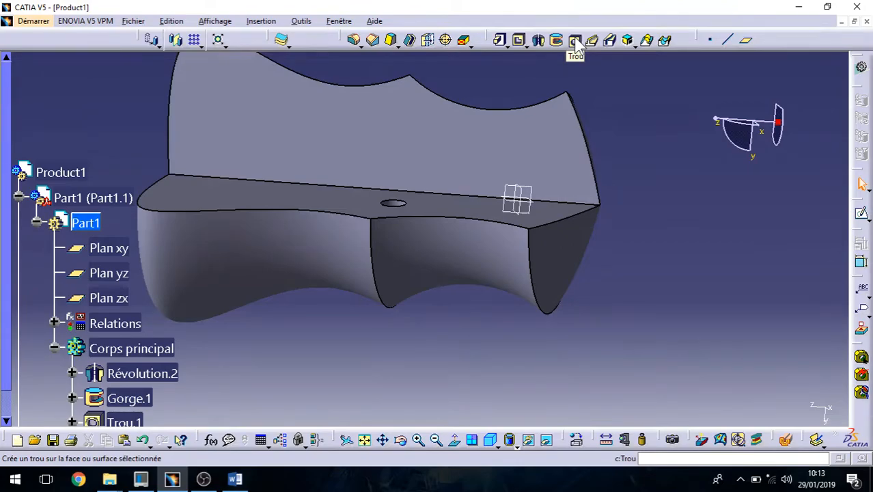
Step: Delete the entire revolved solid together with its groove and hole, leaving the main body empty
{"action": "middle_click_drag", "start_coordinate": [625, 132], "coordinate": [628, 218]}
{"action": "middle_click", "coordinate": [374, 230]}
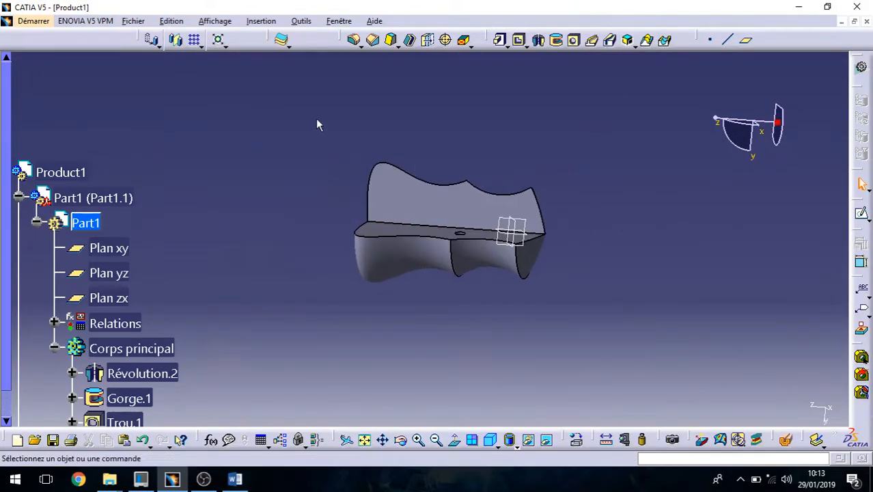
{"action": "left_click_drag", "start_coordinate": [319, 125], "coordinate": [677, 329]}
{"action": "key", "text": "Delete"}
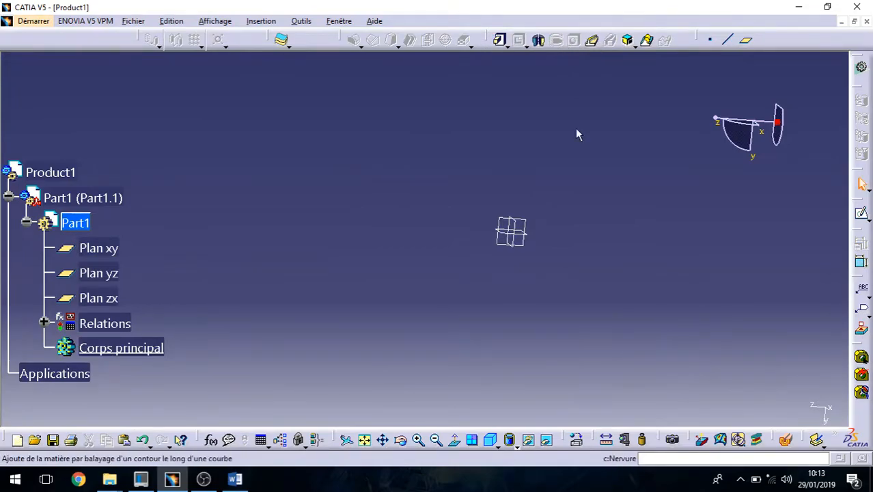
Step: On the zx plane, sketch a horizontal elongated hole profile along the H axis, spanning the origin, and exit the sketch
{"action": "left_click", "coordinate": [593, 41]}
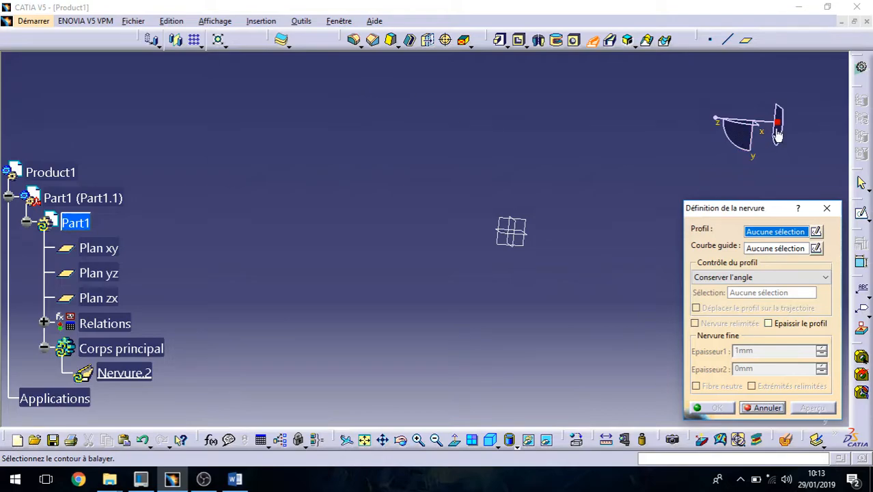
{"action": "left_click", "coordinate": [826, 207]}
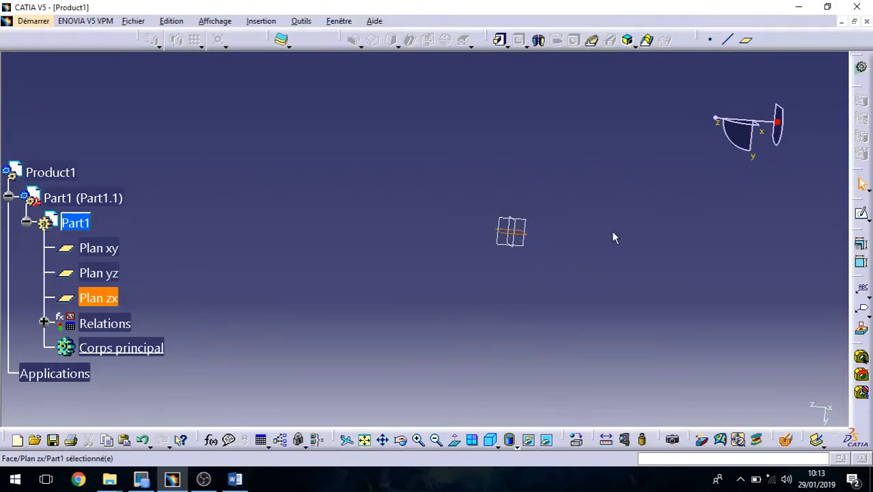
{"action": "left_click", "coordinate": [860, 213]}
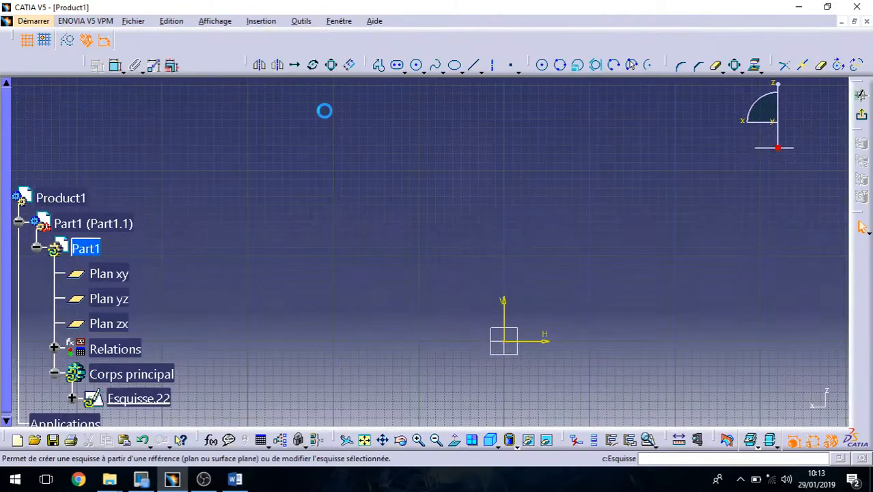
{"action": "left_click", "coordinate": [397, 66]}
{"action": "left_click", "coordinate": [472, 340]}
{"action": "left_click", "coordinate": [571, 341]}
{"action": "left_click", "coordinate": [555, 320]}
{"action": "left_click", "coordinate": [861, 115]}
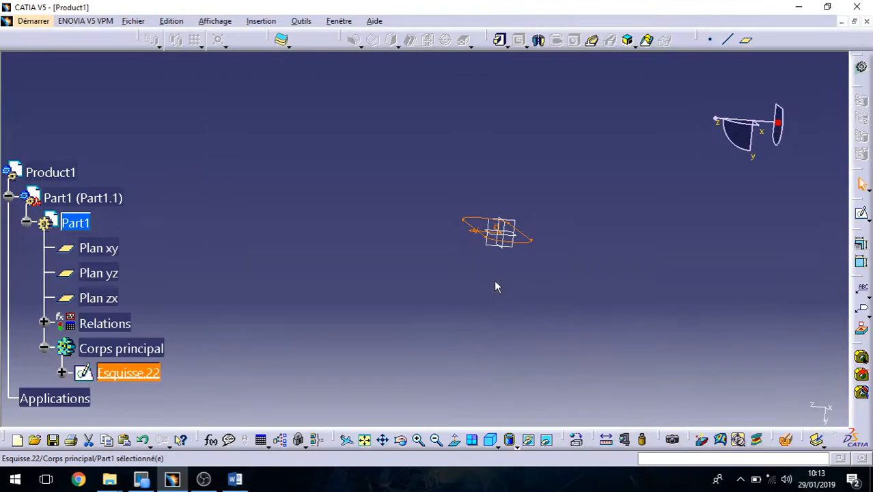
Step: On the yz plane, sketch an open four-point spline rising diagonally away from beside the origin as a guide curve, and exit the sketch
{"action": "left_click", "coordinate": [516, 233]}
{"action": "left_click", "coordinate": [861, 213]}
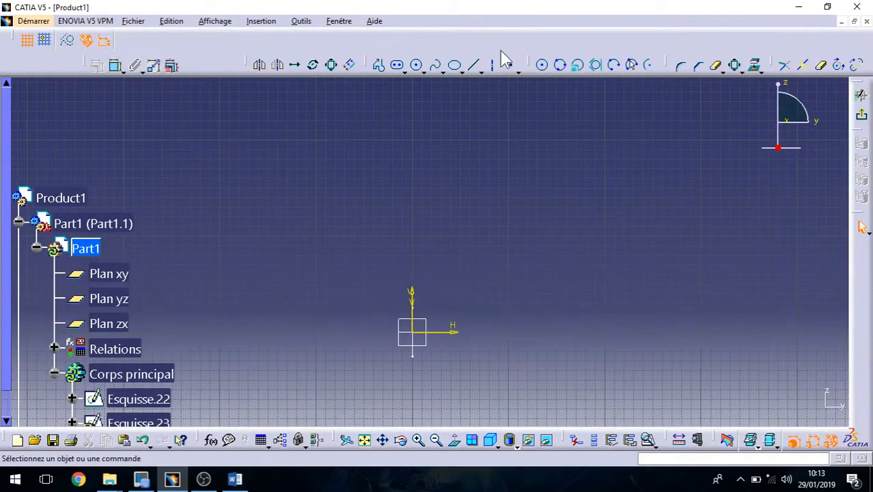
{"action": "left_click", "coordinate": [434, 65]}
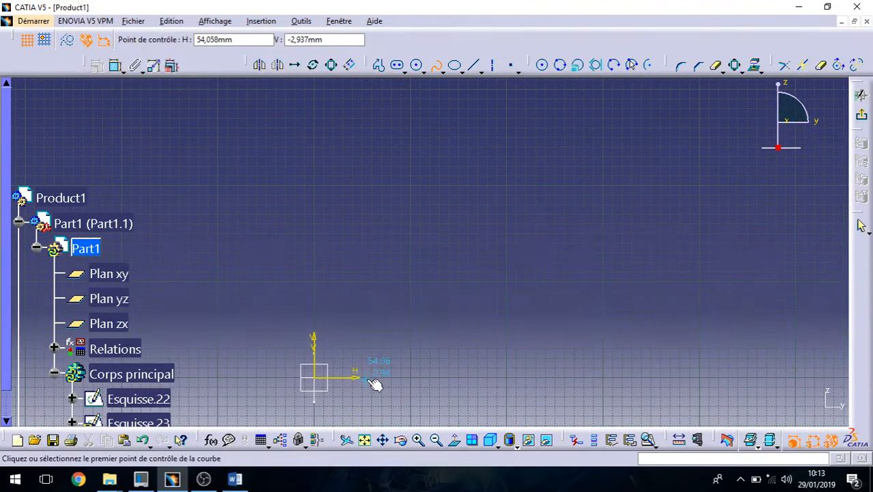
{"action": "left_click", "coordinate": [398, 217]}
{"action": "middle_click_drag", "start_coordinate": [495, 163], "coordinate": [489, 253]}
{"action": "left_click", "coordinate": [560, 201]}
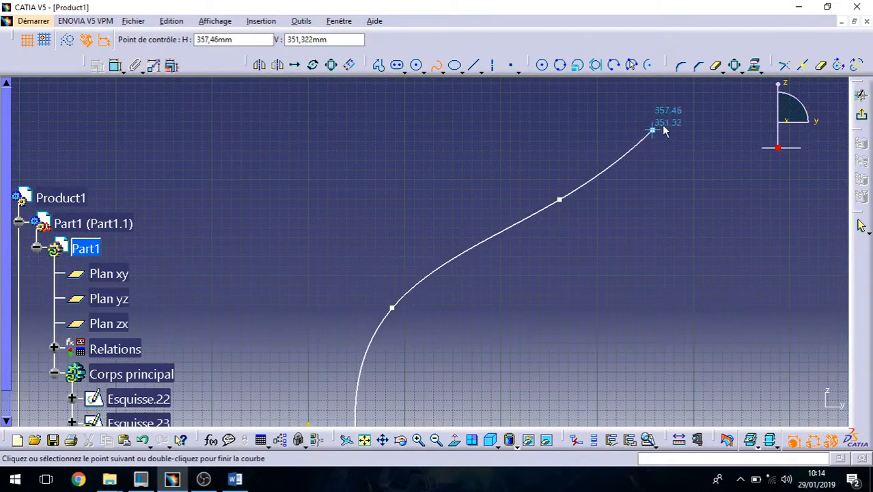
{"action": "double_click", "coordinate": [676, 117]}
{"action": "left_click", "coordinate": [863, 116]}
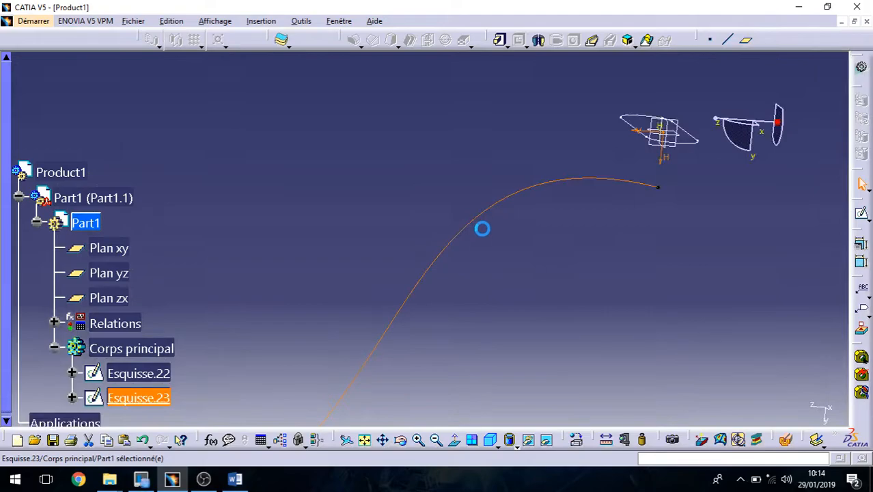
Step: Reopen the guide spline's sketch, move its three upper points to form a taller S-shaped curve, and exit the sketch
{"action": "mouse_move", "coordinate": [481, 228]}
{"action": "middle_mouse_down"}
{"action": "mouse_move", "coordinate": [521, 343]}
{"action": "mouse_move", "coordinate": [462, 313]}
{"action": "mouse_move", "coordinate": [465, 357]}
{"action": "mouse_move", "coordinate": [555, 255]}
{"action": "mouse_move", "coordinate": [390, 300]}
{"action": "mouse_move", "coordinate": [498, 339]}
{"action": "mouse_move", "coordinate": [371, 298]}
{"action": "mouse_move", "coordinate": [343, 304]}
{"action": "mouse_move", "coordinate": [417, 274]}
{"action": "middle_mouse_up"}
{"action": "left_click", "coordinate": [436, 269]}
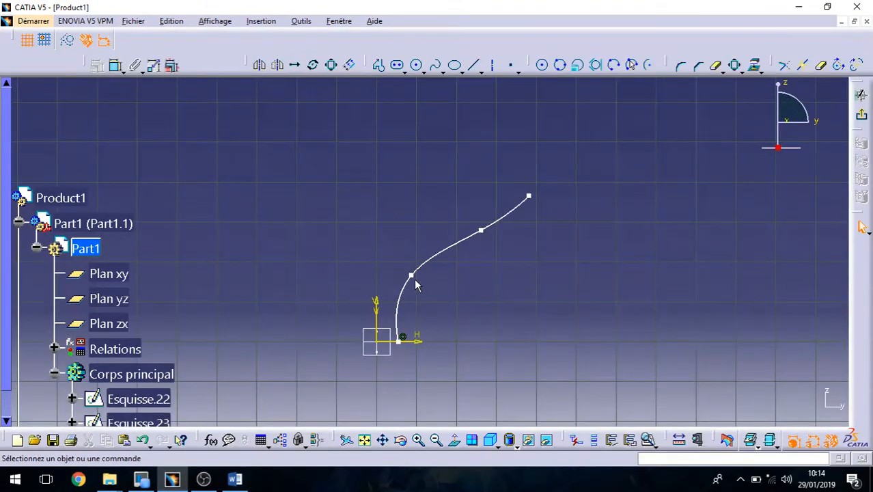
{"action": "mouse_move", "coordinate": [479, 366]}
{"action": "middle_mouse_down"}
{"action": "mouse_move", "coordinate": [582, 380]}
{"action": "mouse_move", "coordinate": [409, 357]}
{"action": "mouse_move", "coordinate": [429, 356]}
{"action": "middle_mouse_up"}
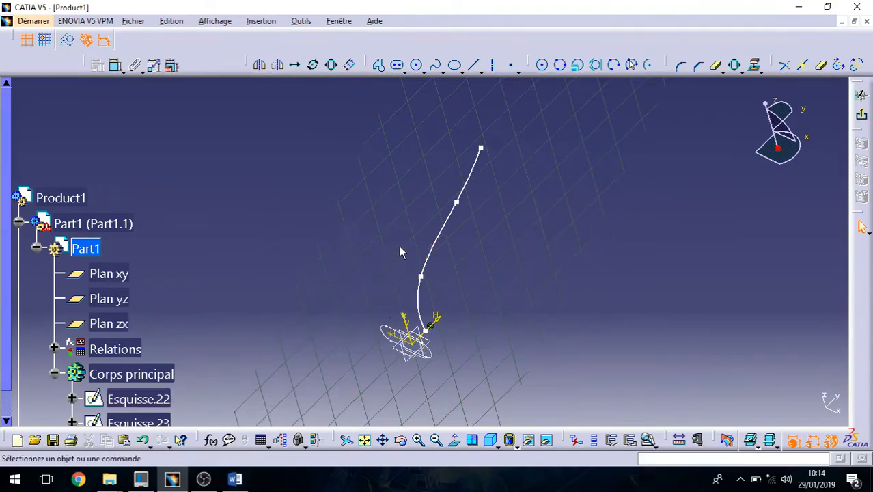
{"action": "left_click_drag", "start_coordinate": [422, 279], "coordinate": [478, 261]}
{"action": "left_click", "coordinate": [472, 272]}
{"action": "left_click_drag", "start_coordinate": [465, 207], "coordinate": [464, 177]}
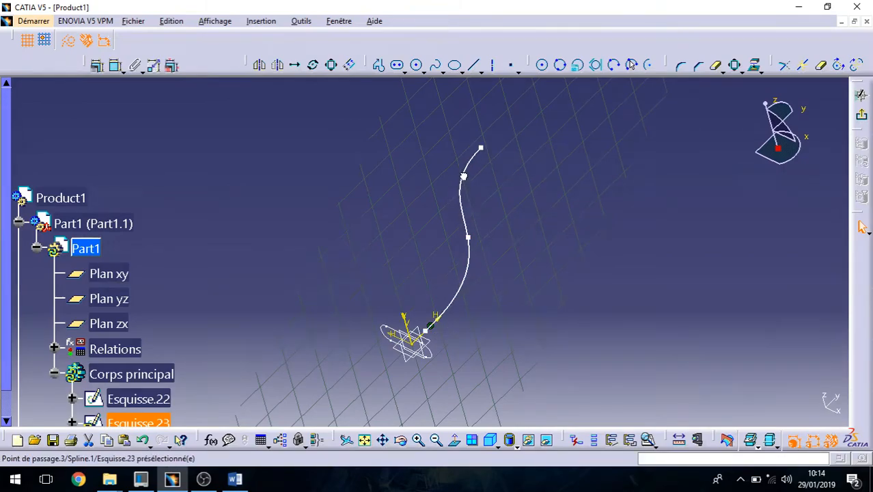
{"action": "left_click", "coordinate": [481, 143]}
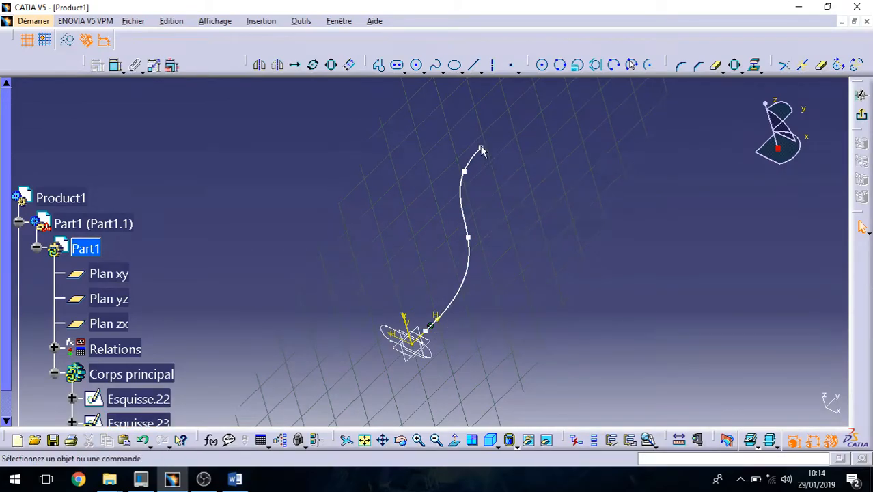
{"action": "left_click_drag", "start_coordinate": [484, 148], "coordinate": [498, 97]}
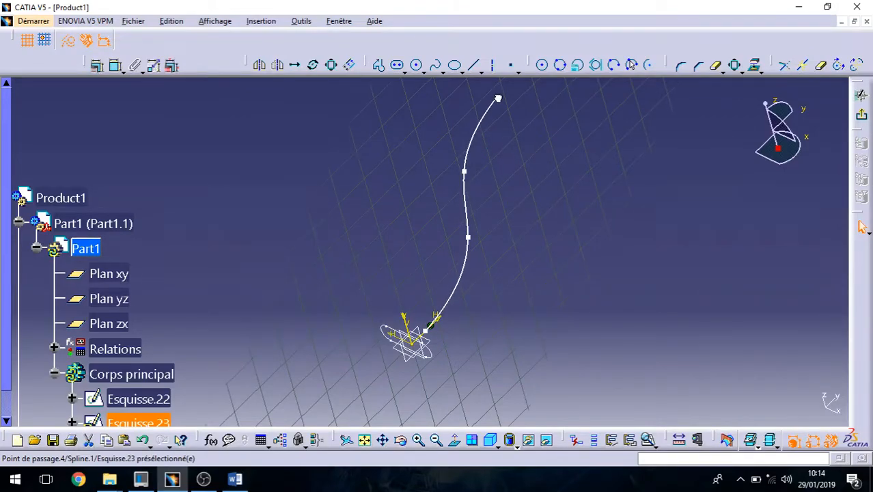
{"action": "middle_click_drag", "start_coordinate": [540, 266], "coordinate": [524, 287]}
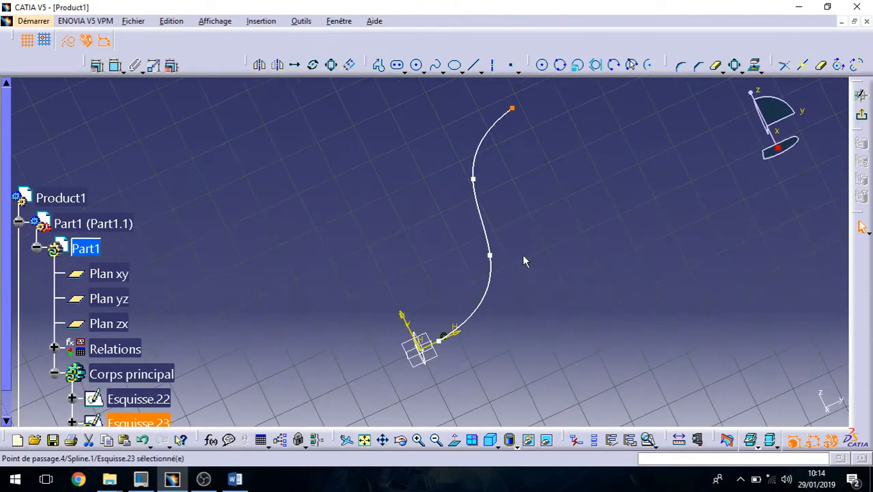
{"action": "left_click", "coordinate": [860, 115]}
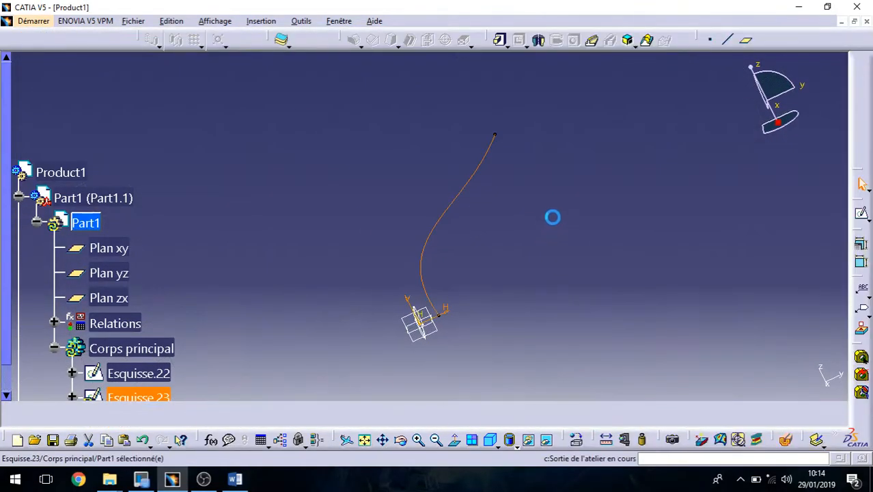
Step: Create a rib sweeping the elongated hole profile along the S-shaped spline, keeping the profile angle
{"action": "middle_click_drag", "start_coordinate": [445, 311], "coordinate": [494, 202]}
{"action": "left_click", "coordinate": [592, 39]}
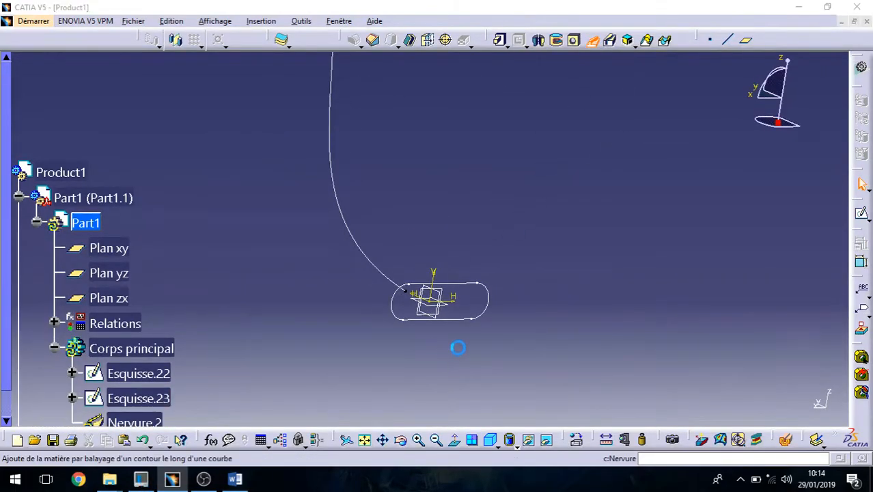
{"action": "left_click", "coordinate": [485, 304]}
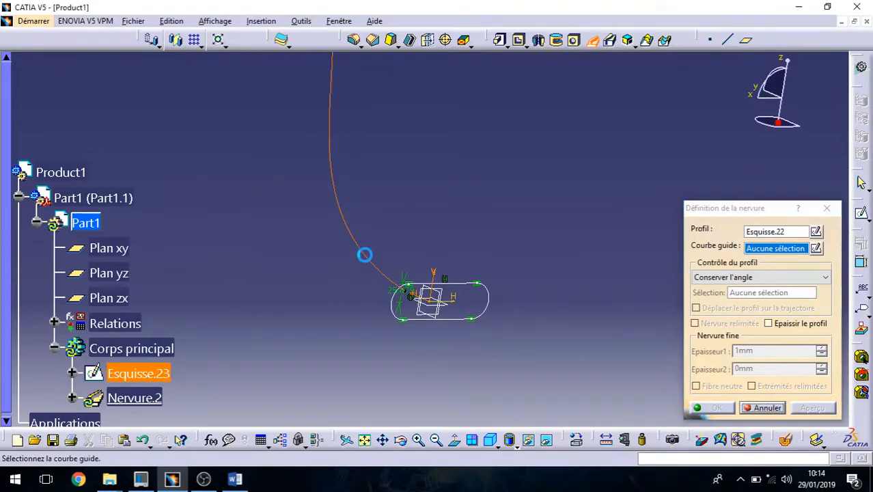
{"action": "left_click", "coordinate": [364, 253]}
{"action": "left_click", "coordinate": [813, 408]}
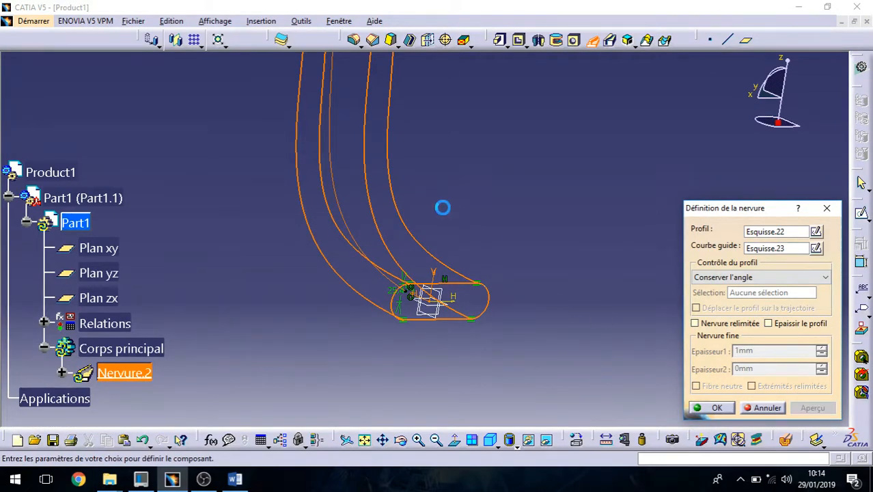
{"action": "mouse_move", "coordinate": [455, 294]}
{"action": "middle_mouse_down"}
{"action": "mouse_move", "coordinate": [514, 211]}
{"action": "mouse_move", "coordinate": [350, 261]}
{"action": "mouse_move", "coordinate": [445, 251]}
{"action": "mouse_move", "coordinate": [424, 225]}
{"action": "middle_mouse_up"}
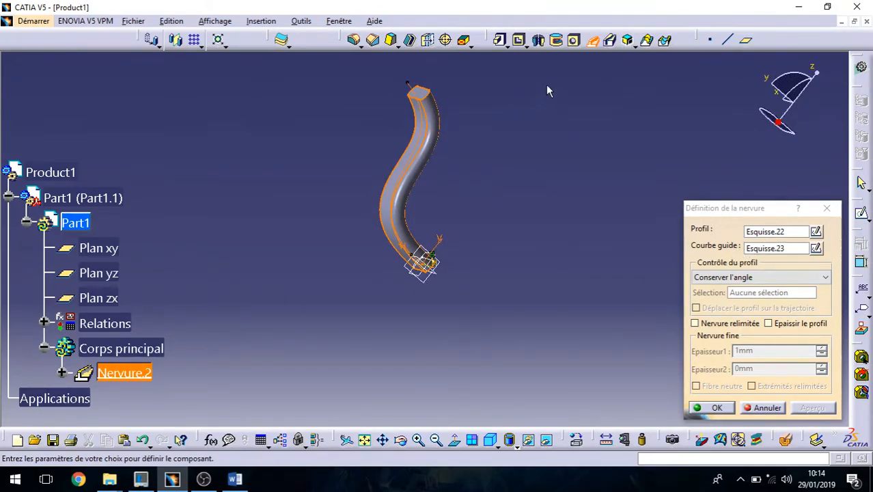
{"action": "left_click", "coordinate": [714, 407]}
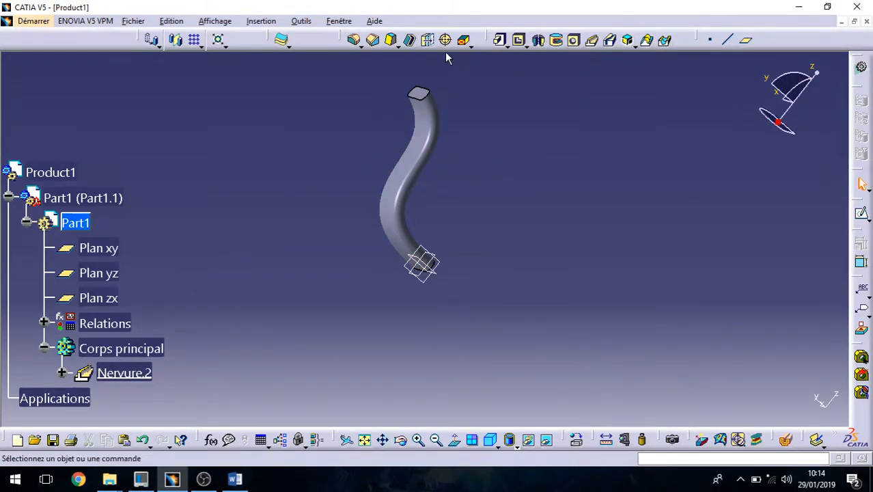
Step: Make the hidden guide spline sketch visible again and return to the visible space
{"action": "left_click", "coordinate": [546, 439]}
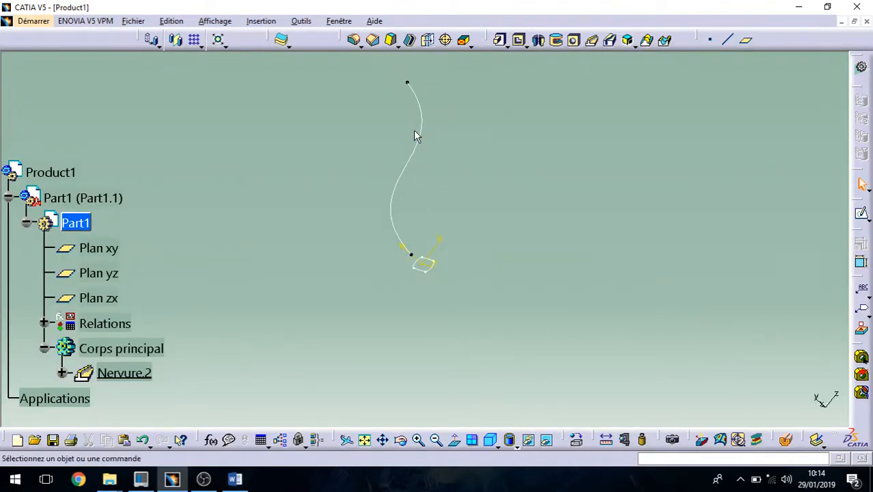
{"action": "right_click", "coordinate": [424, 153]}
{"action": "left_click", "coordinate": [450, 187]}
{"action": "left_click", "coordinate": [555, 436]}
Step: On the rib's upper end face, sketch a circle of about 28 mm radius overlapping the long edge, and exit the sketch
{"action": "left_click", "coordinate": [418, 92]}
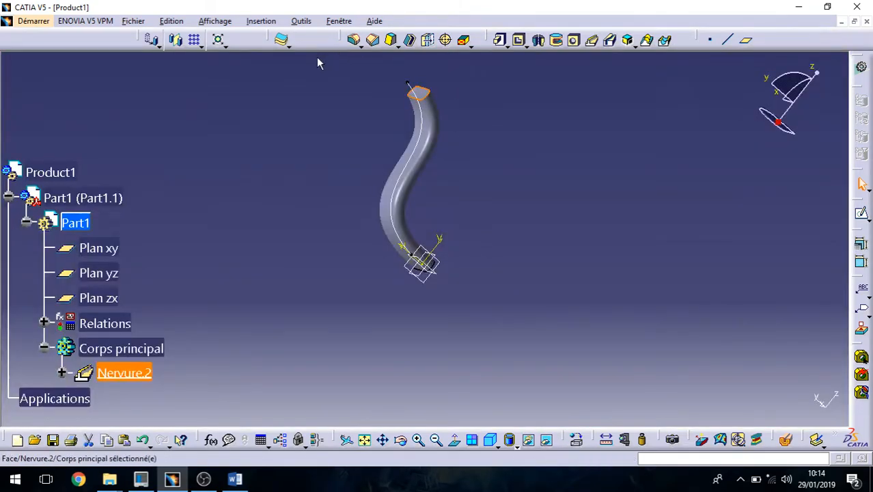
{"action": "left_click", "coordinate": [861, 213]}
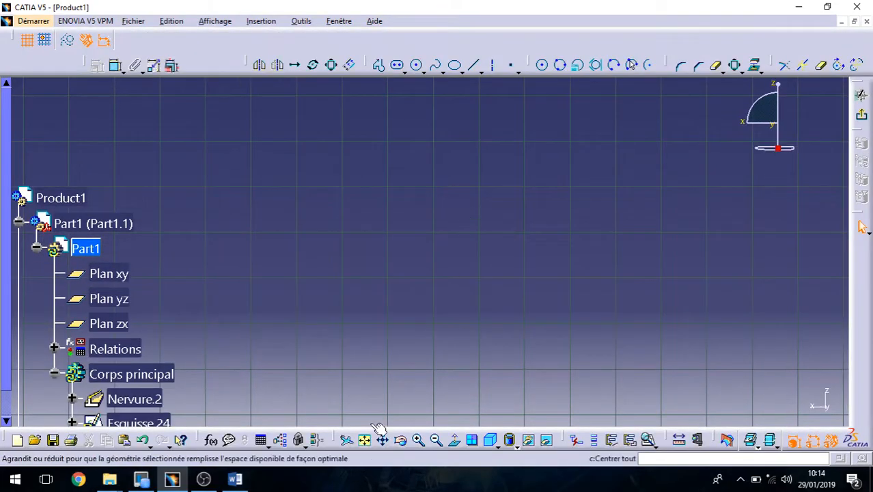
{"action": "left_click", "coordinate": [366, 444]}
{"action": "mouse_move", "coordinate": [405, 212]}
{"action": "middle_mouse_down"}
{"action": "mouse_move", "coordinate": [415, 215]}
{"action": "mouse_move", "coordinate": [434, 359]}
{"action": "mouse_move", "coordinate": [433, 445]}
{"action": "middle_mouse_up"}
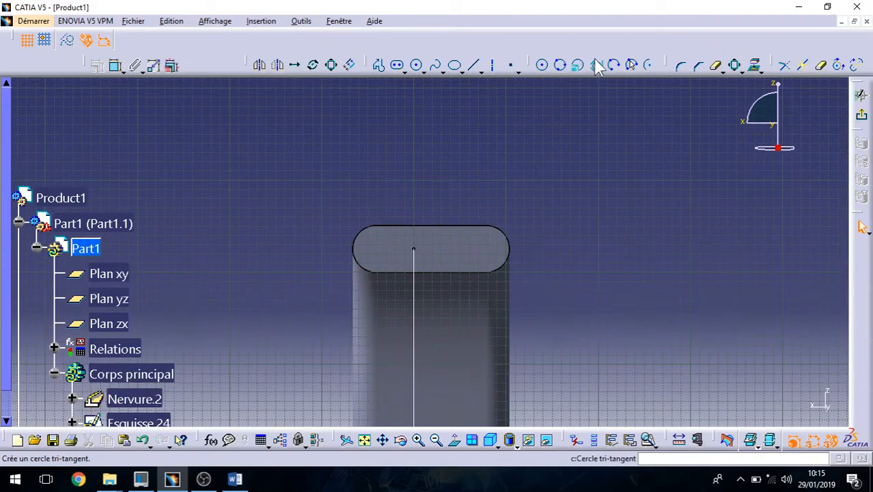
{"action": "left_click", "coordinate": [417, 66]}
{"action": "left_click", "coordinate": [434, 212]}
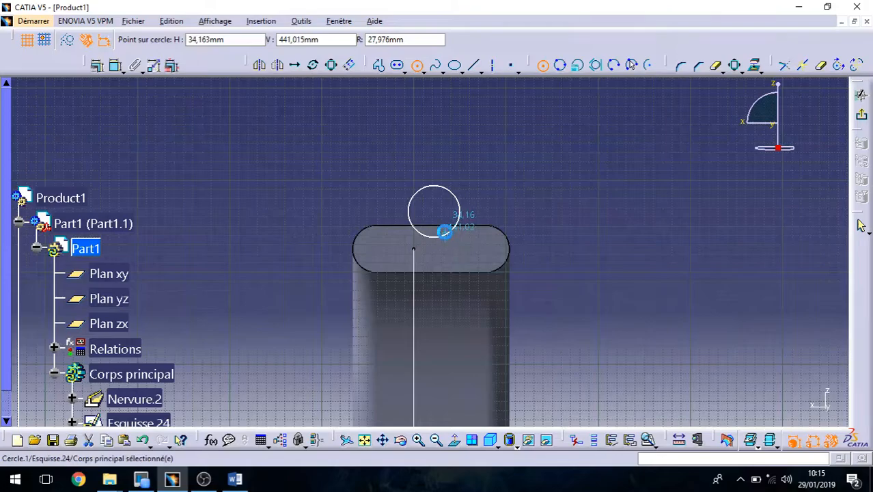
{"action": "left_click", "coordinate": [452, 230]}
{"action": "left_click", "coordinate": [861, 115]}
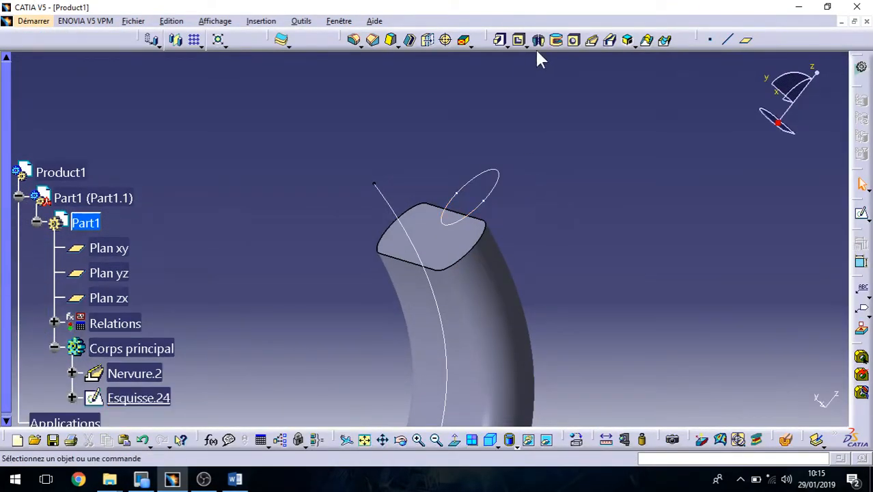
Step: Cut a slot through the rib by sweeping the circle along the guide spline, keeping the profile angle
{"action": "left_click", "coordinate": [609, 40]}
{"action": "left_click", "coordinate": [493, 188]}
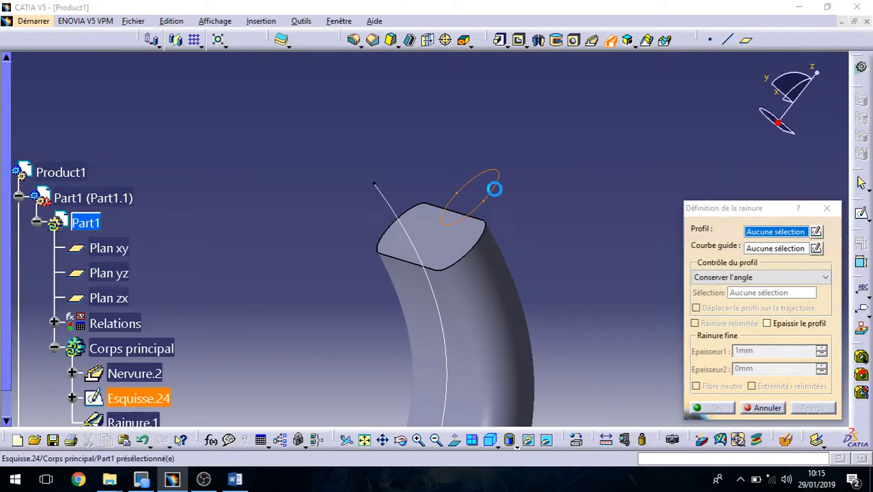
{"action": "left_click", "coordinate": [384, 203]}
{"action": "middle_click_drag", "start_coordinate": [528, 243], "coordinate": [519, 89]}
{"action": "left_click", "coordinate": [813, 409]}
{"action": "middle_click_drag", "start_coordinate": [505, 187], "coordinate": [375, 233]}
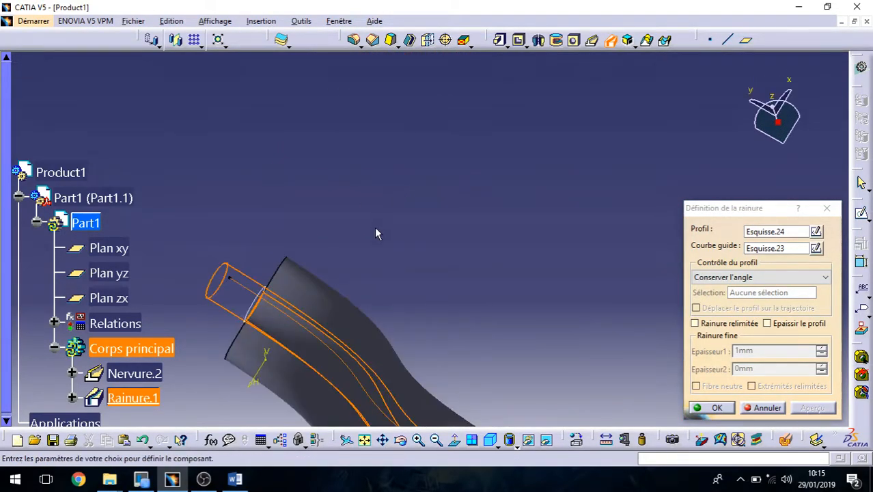
{"action": "left_click", "coordinate": [711, 407]}
{"action": "middle_click_drag", "start_coordinate": [516, 339], "coordinate": [587, 246]}
{"action": "middle_click", "coordinate": [627, 346]}
{"action": "middle_click_drag", "start_coordinate": [438, 341], "coordinate": [499, 396]}
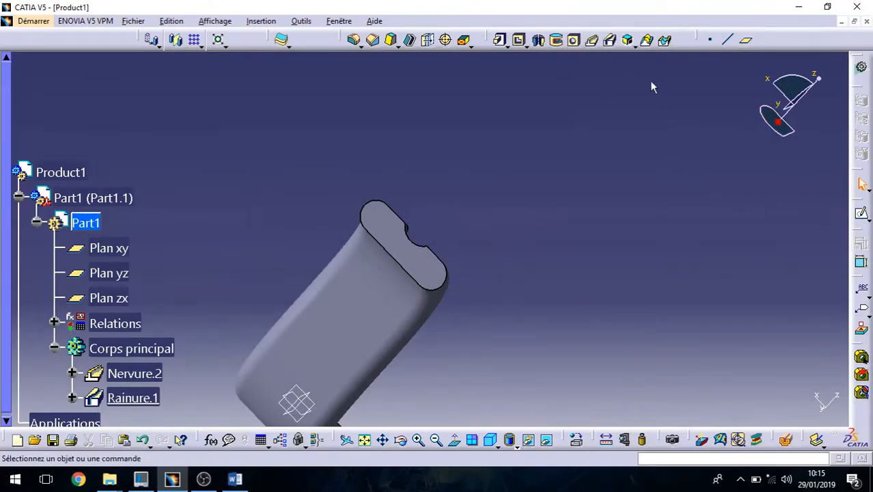
Step: Delete the rib and its slot together with their sketches
{"action": "left_click", "coordinate": [646, 42]}
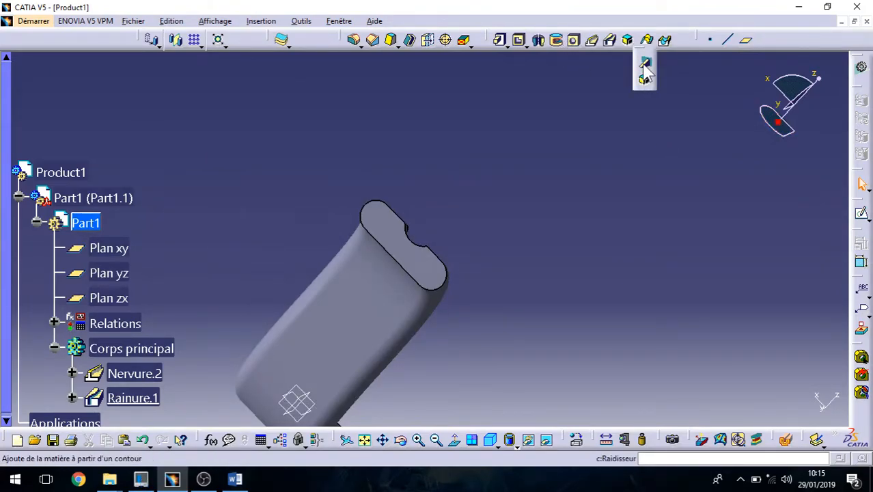
{"action": "left_click", "coordinate": [578, 158]}
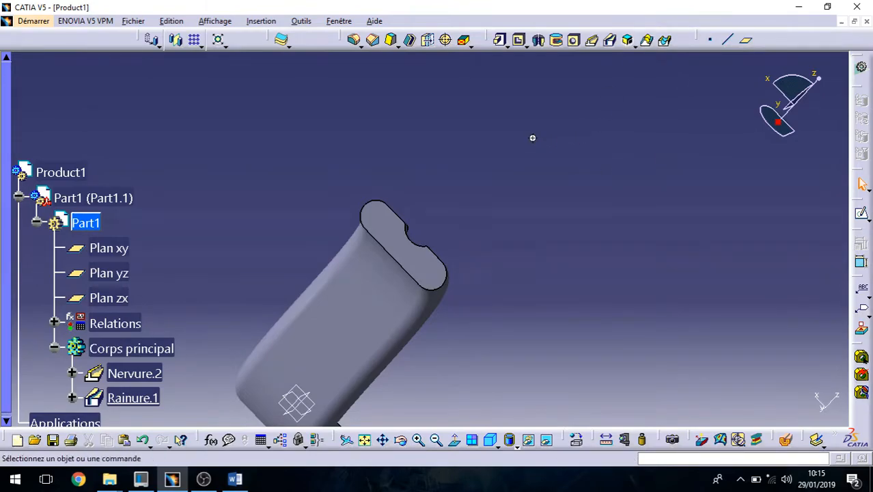
{"action": "middle_click_drag", "start_coordinate": [467, 163], "coordinate": [461, 204], "text": "ctrl"}
{"action": "left_click_drag", "start_coordinate": [234, 199], "coordinate": [599, 417]}
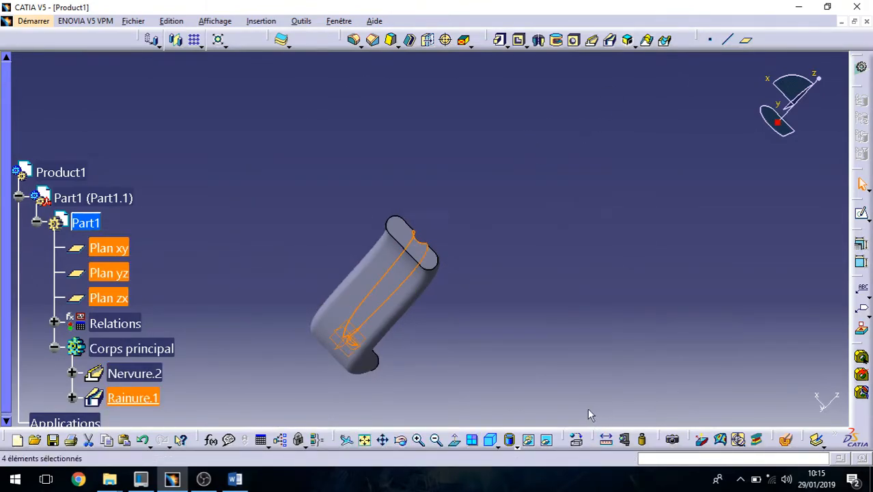
{"action": "key", "text": "Delete"}
{"action": "key", "text": "Return"}
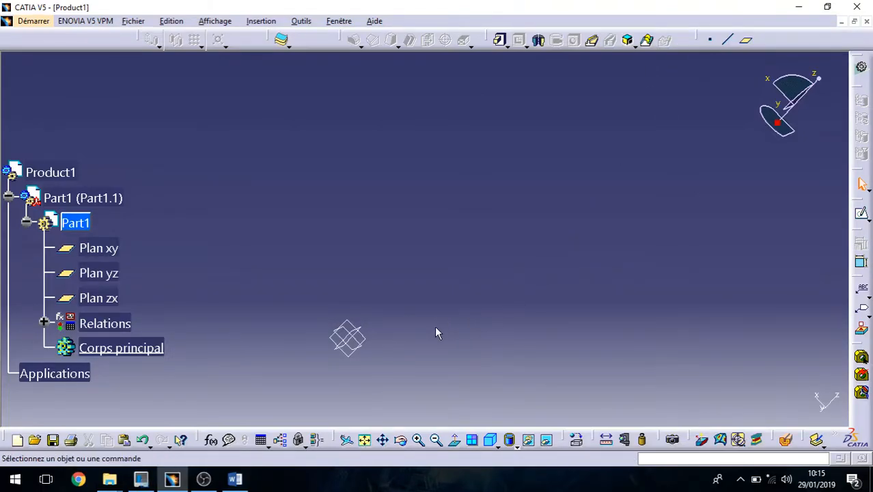
{"action": "left_click", "coordinate": [646, 43]}
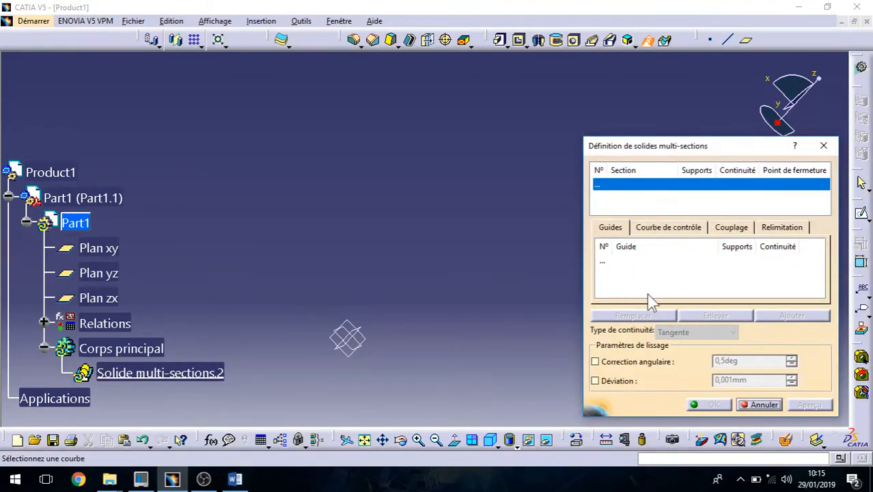
{"action": "left_click", "coordinate": [676, 226]}
{"action": "left_click", "coordinate": [730, 228]}
{"action": "left_click", "coordinate": [786, 229]}
{"action": "left_click", "coordinate": [612, 231]}
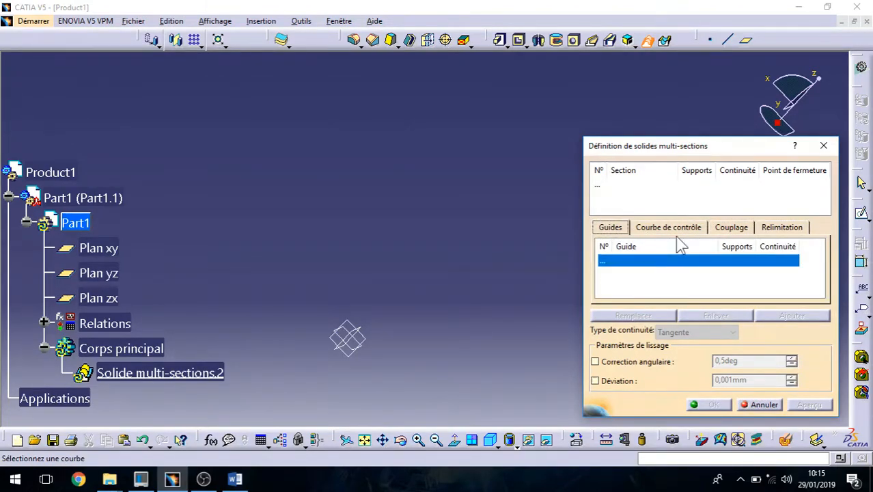
{"action": "left_click", "coordinate": [824, 147]}
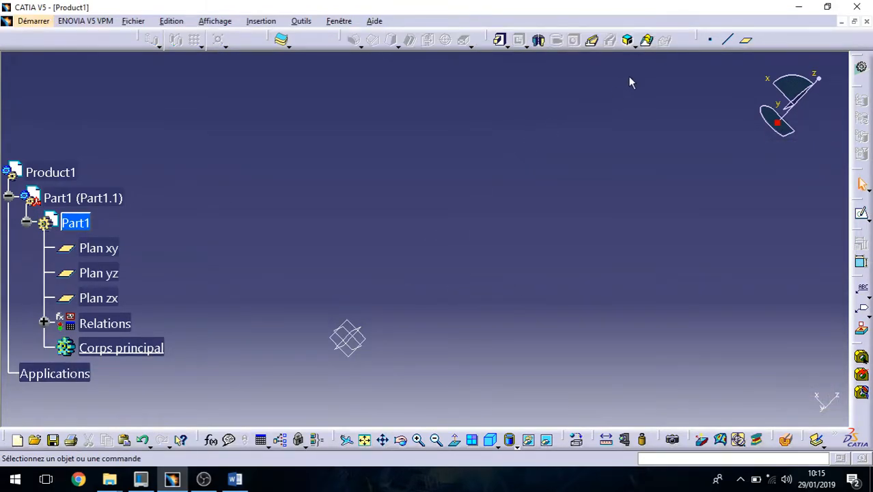
Step: Create a reference plane offset 253 mm from the xy plane
{"action": "middle_click_drag", "start_coordinate": [394, 346], "coordinate": [442, 265]}
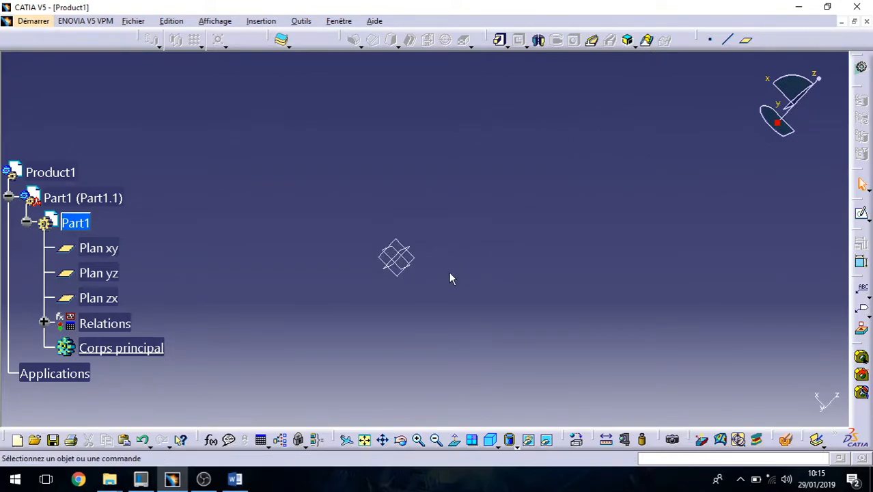
{"action": "left_click", "coordinate": [409, 259]}
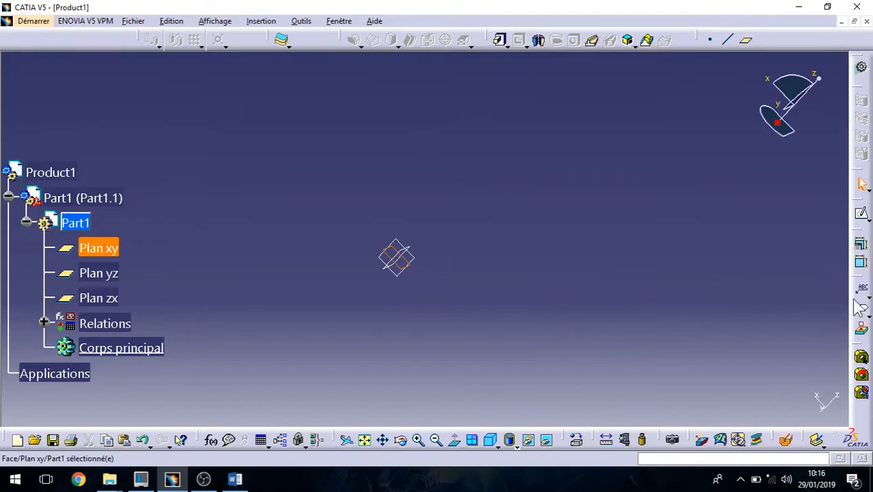
{"action": "left_click", "coordinate": [746, 43]}
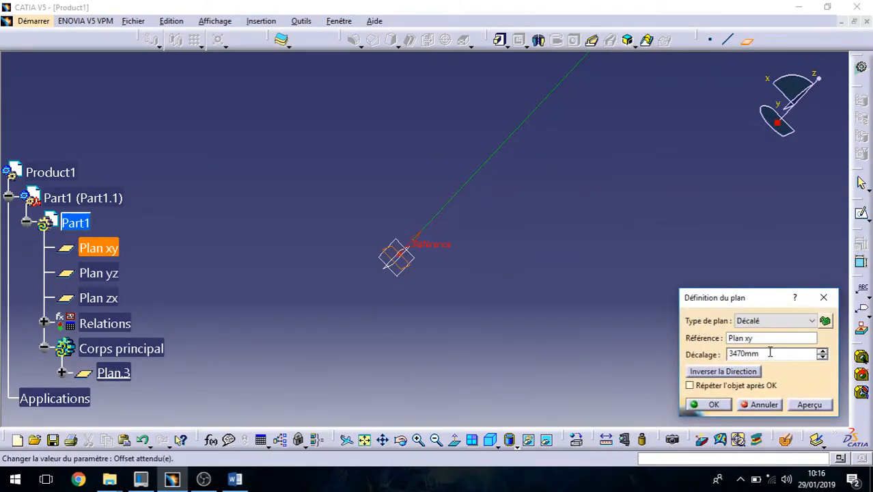
{"action": "left_click", "coordinate": [551, 340]}
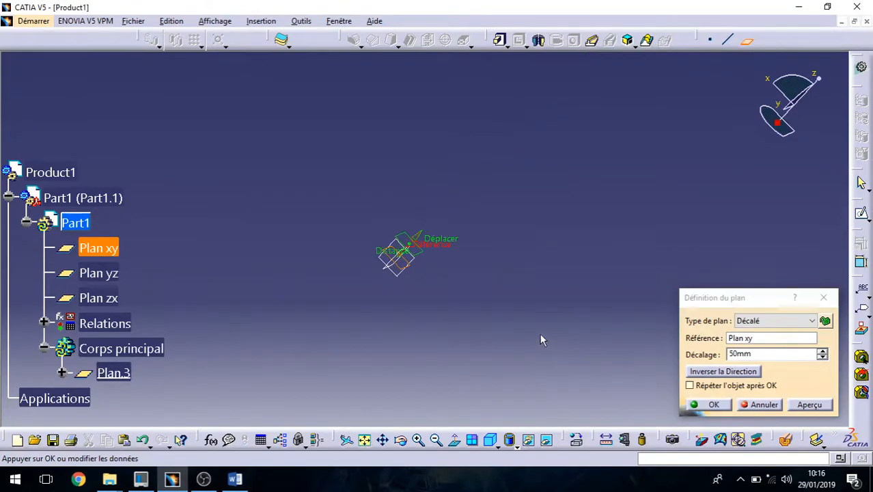
{"action": "left_click_drag", "start_coordinate": [418, 229], "coordinate": [482, 187]}
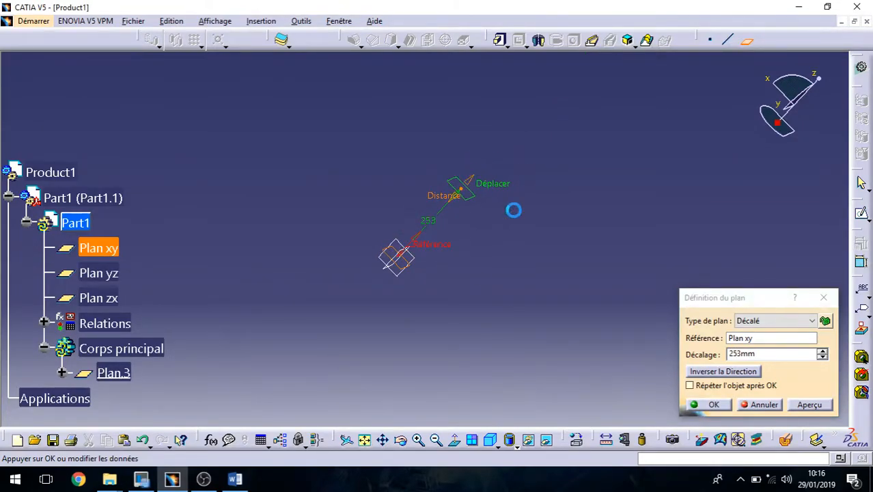
{"action": "left_click", "coordinate": [711, 407]}
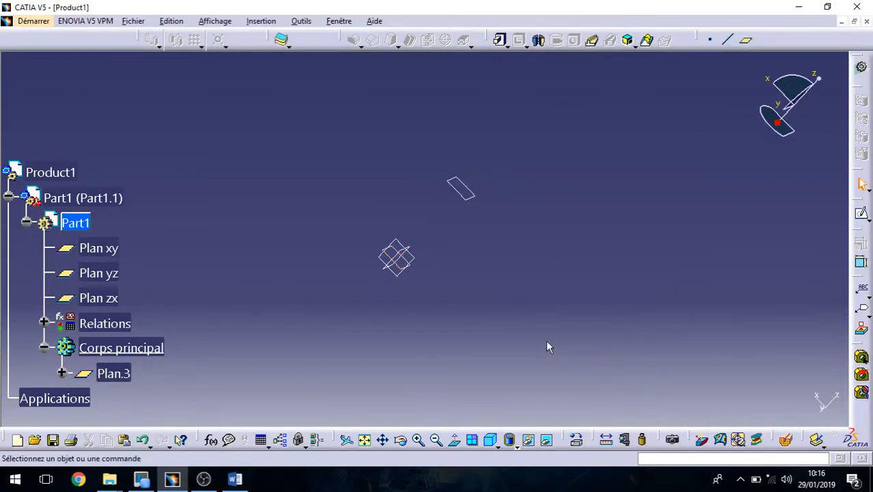
Step: Create a second reference plane offset from the xy plane, about twice as far away as the first offset plane
{"action": "left_click", "coordinate": [746, 40]}
{"action": "left_click", "coordinate": [402, 259]}
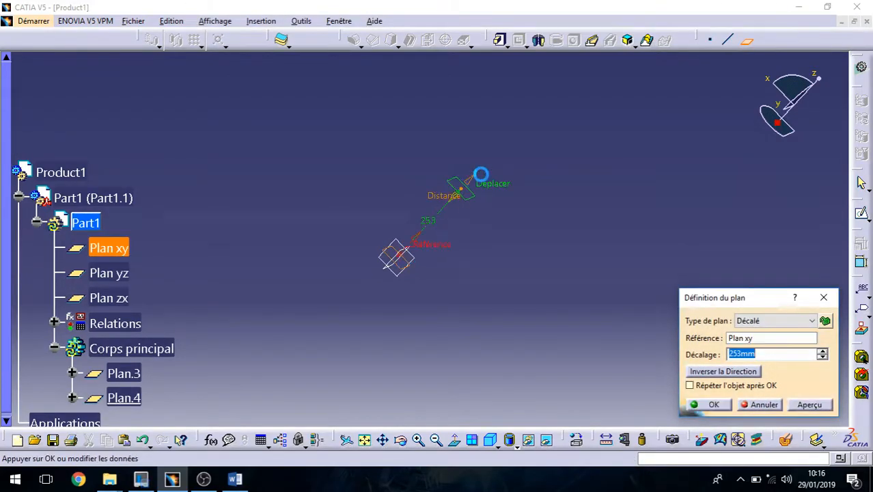
{"action": "left_click_drag", "start_coordinate": [482, 181], "coordinate": [557, 116]}
{"action": "left_click", "coordinate": [710, 404]}
Step: On the xy plane, sketch a centred rectangle about the origin and exit the sketch
{"action": "middle_click_drag", "start_coordinate": [533, 323], "coordinate": [528, 300]}
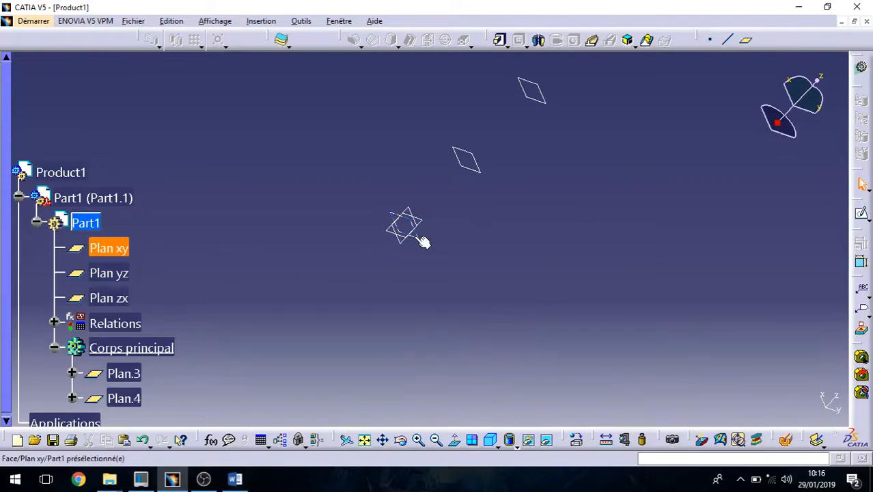
{"action": "left_click", "coordinate": [862, 214]}
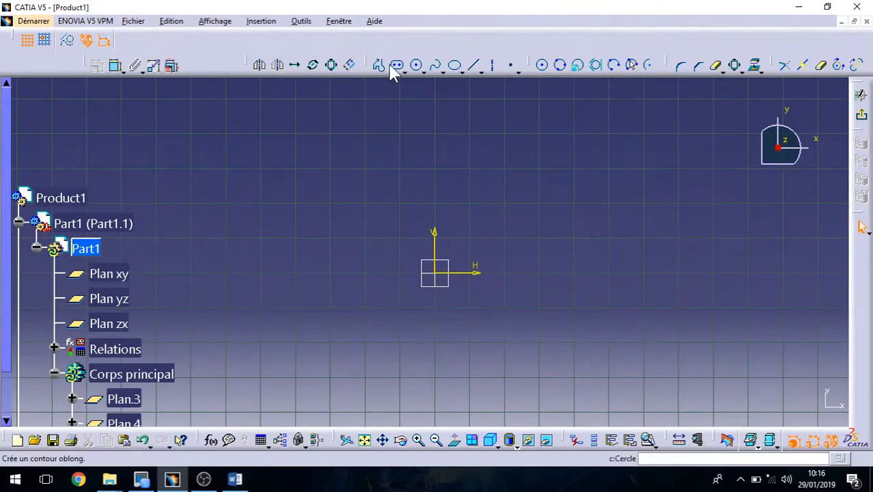
{"action": "left_click", "coordinate": [417, 67]}
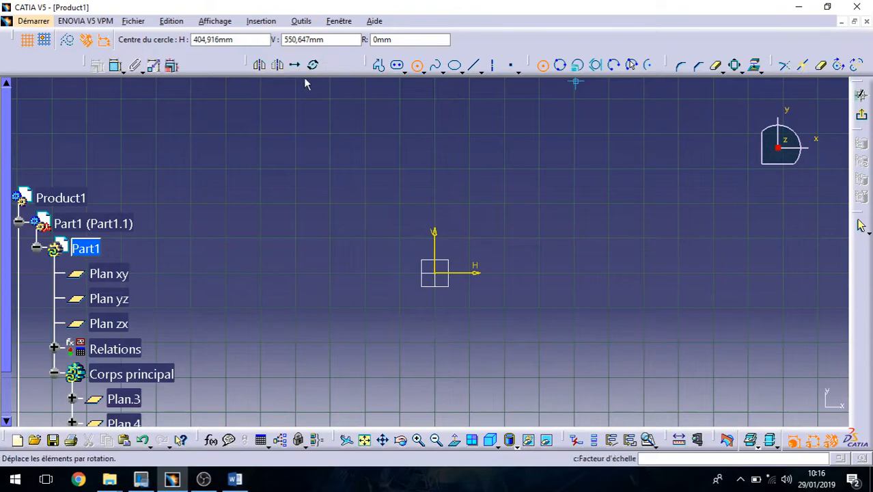
{"action": "left_click", "coordinate": [404, 71]}
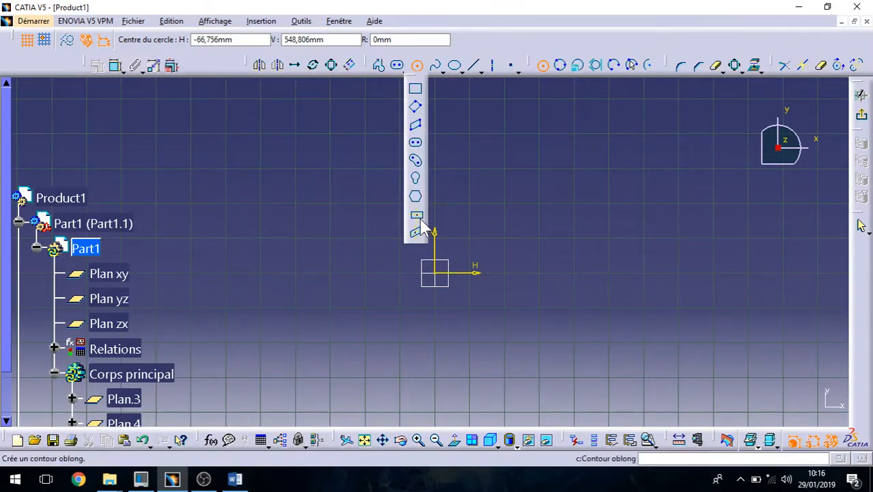
{"action": "left_click", "coordinate": [414, 213]}
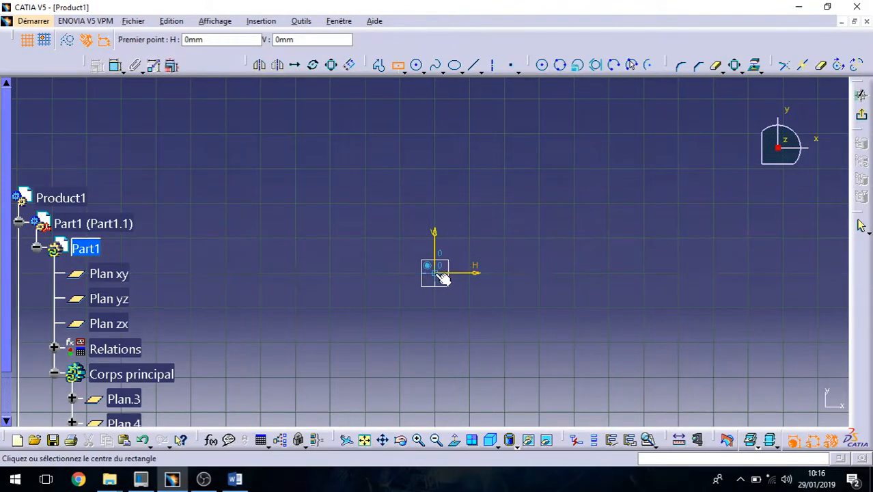
{"action": "left_click", "coordinate": [495, 222]}
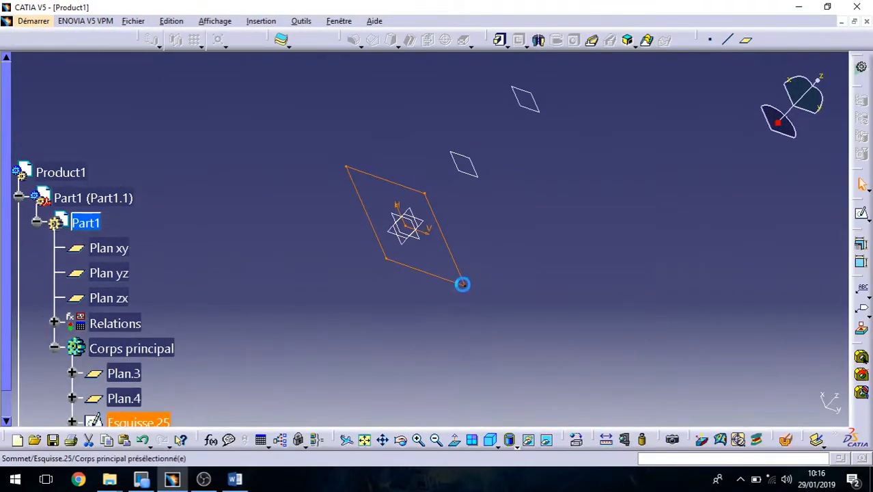
Step: On the first offset plane, sketch a circle centred on the origin and smaller than the rectangle's outline, and exit the sketch
{"action": "left_click", "coordinate": [478, 176]}
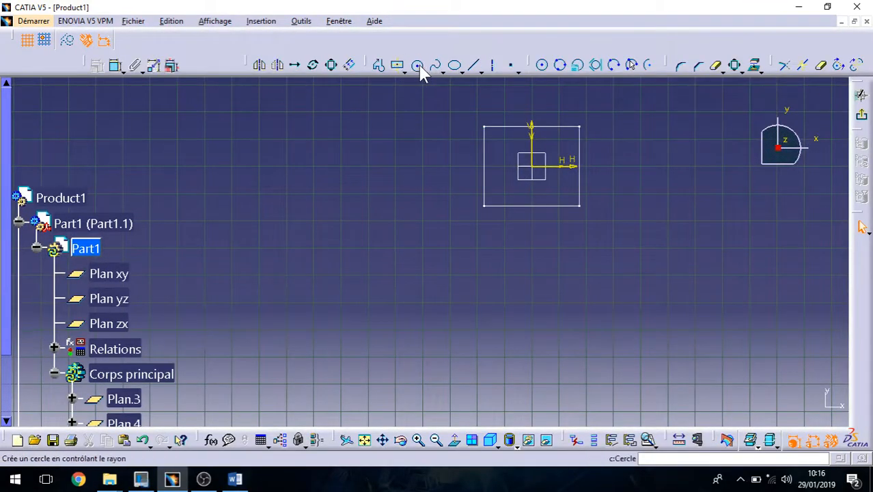
{"action": "left_click", "coordinate": [419, 67]}
{"action": "left_click", "coordinate": [531, 166]}
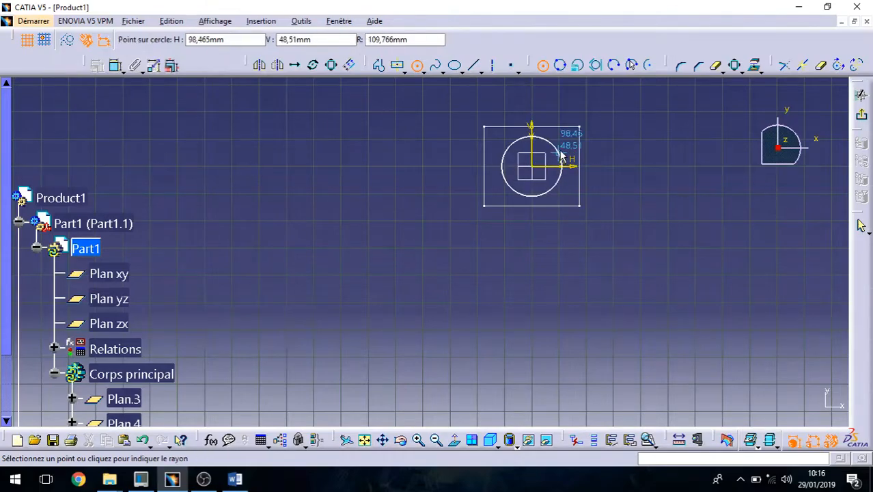
{"action": "left_click", "coordinate": [557, 158]}
{"action": "left_click", "coordinate": [860, 94]}
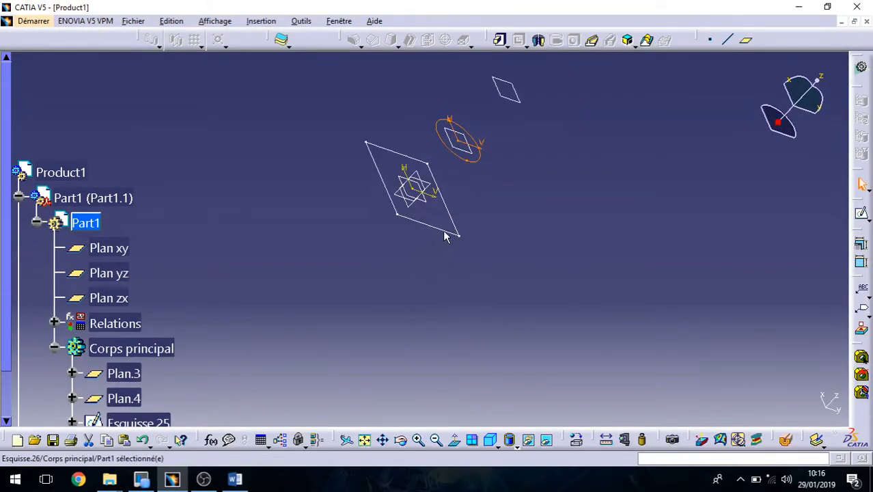
Step: Try to preview a multi-sections solid between the rectangle and the circle using the default section coupling
{"action": "left_click", "coordinate": [426, 248]}
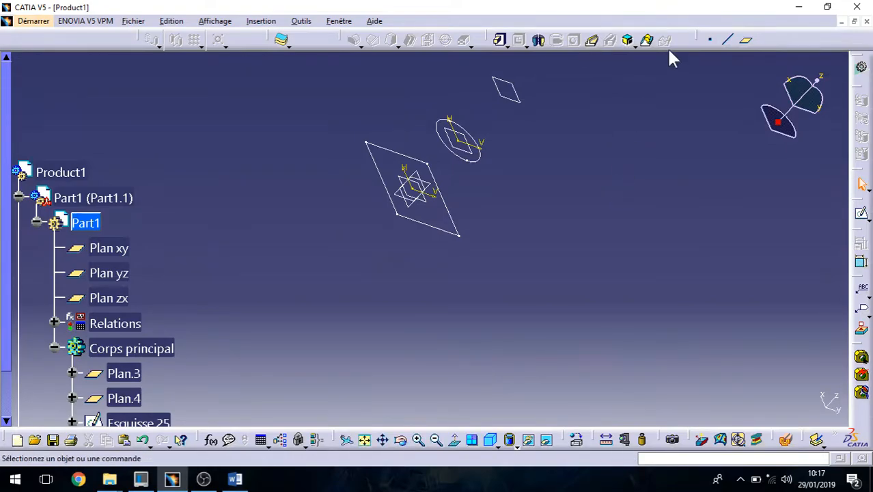
{"action": "left_click", "coordinate": [646, 39]}
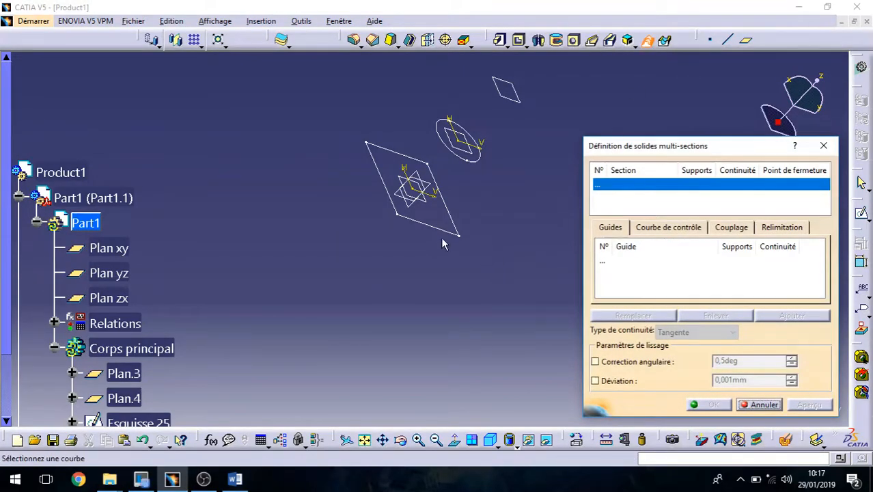
{"action": "left_click", "coordinate": [452, 234]}
{"action": "left_click", "coordinate": [476, 161]}
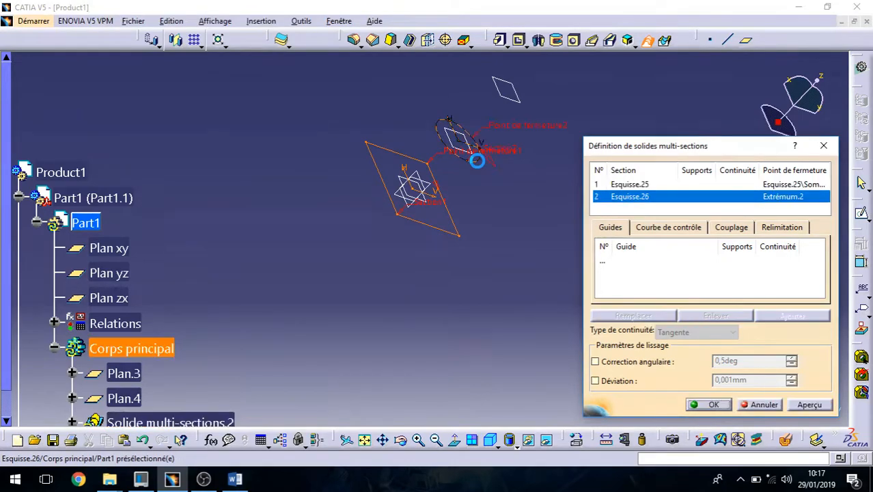
{"action": "mouse_move", "coordinate": [445, 232]}
{"action": "middle_mouse_down"}
{"action": "mouse_move", "coordinate": [433, 255]}
{"action": "mouse_move", "coordinate": [417, 259]}
{"action": "mouse_move", "coordinate": [530, 192]}
{"action": "mouse_move", "coordinate": [526, 181]}
{"action": "mouse_move", "coordinate": [432, 225]}
{"action": "mouse_move", "coordinate": [357, 294]}
{"action": "middle_mouse_up"}
{"action": "left_click", "coordinate": [822, 404]}
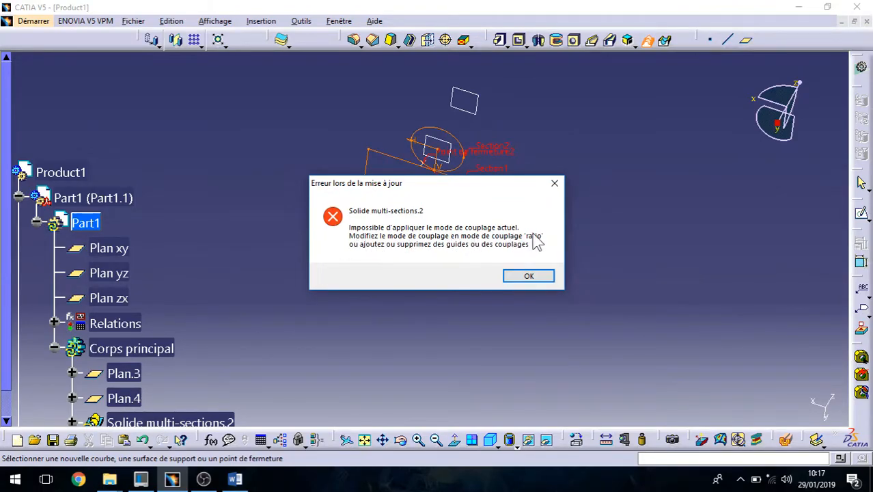
{"action": "left_click", "coordinate": [530, 276]}
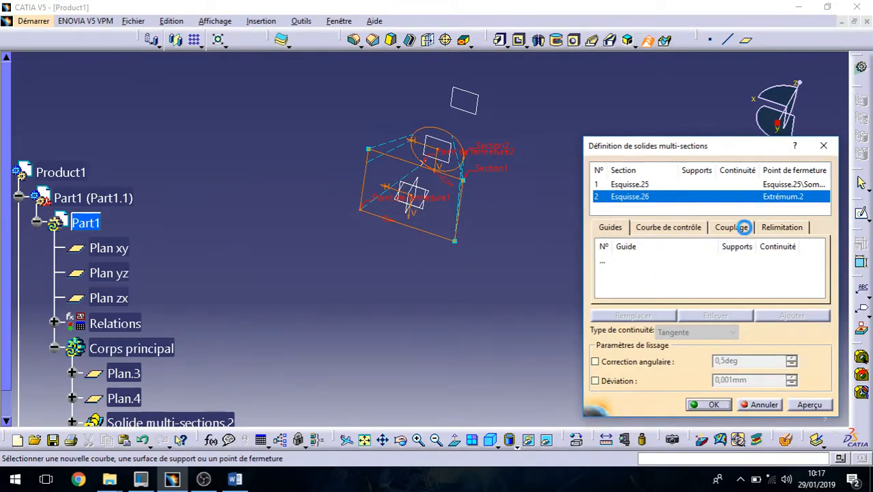
Step: Preview the rectangle-to-circle solid with section coupling set to Ratio, inspect its shape, and cancel the definition
{"action": "left_click", "coordinate": [744, 227]}
{"action": "left_click", "coordinate": [755, 246]}
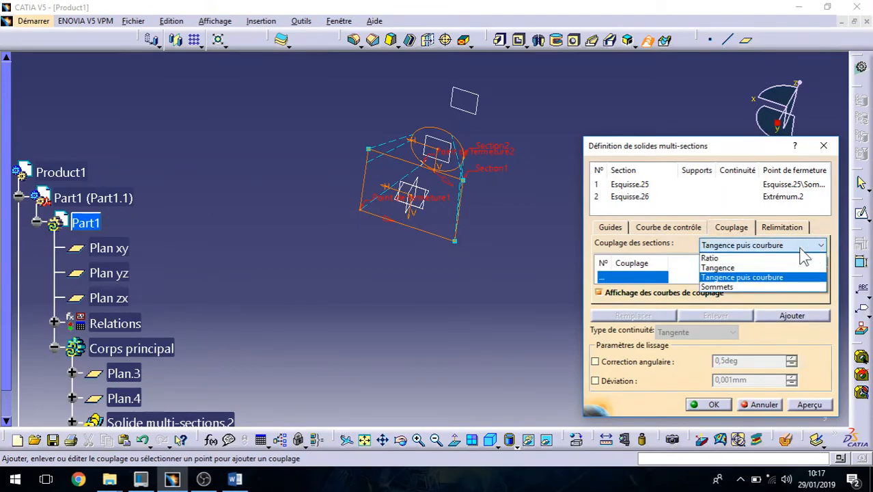
{"action": "left_click", "coordinate": [724, 256]}
{"action": "left_click", "coordinate": [810, 405]}
{"action": "middle_click_drag", "start_coordinate": [519, 183], "coordinate": [382, 248]}
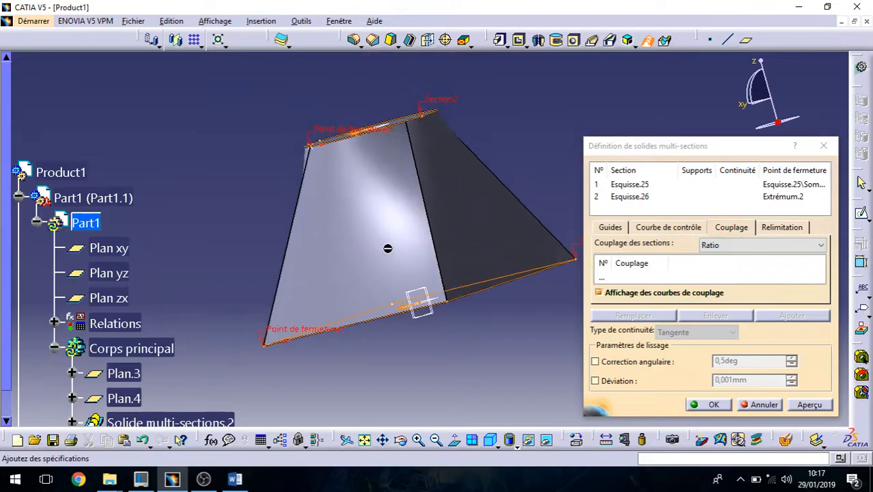
{"action": "middle_click_drag", "start_coordinate": [481, 308], "coordinate": [523, 203]}
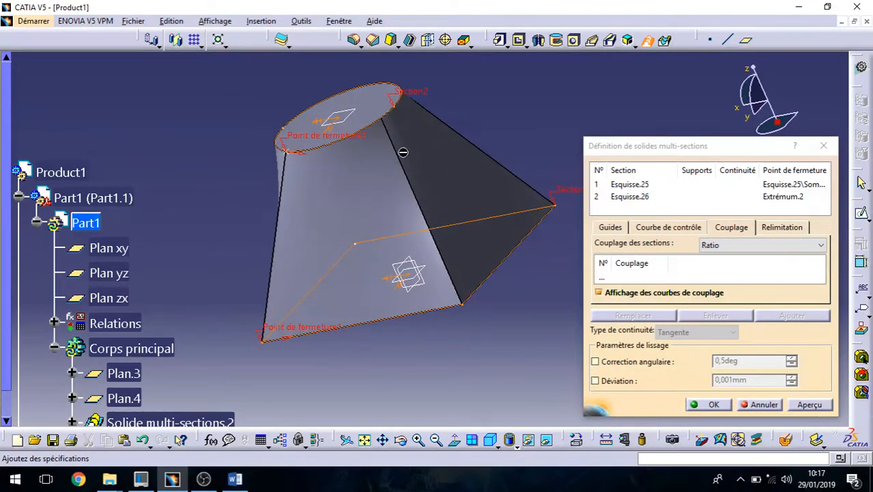
{"action": "middle_click_drag", "start_coordinate": [415, 197], "coordinate": [517, 194]}
{"action": "middle_click_drag", "start_coordinate": [382, 206], "coordinate": [445, 326]}
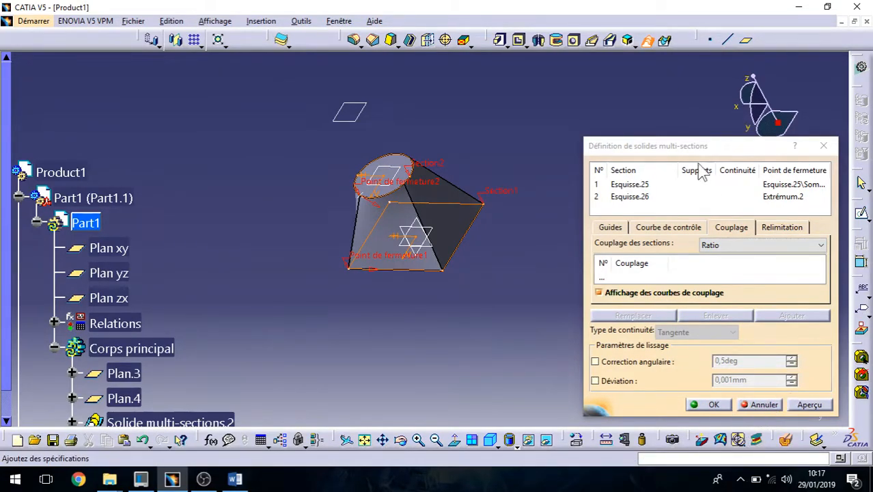
{"action": "left_click", "coordinate": [763, 404]}
Step: On the second offset plane, sketch a hexagon centred on the origin and larger than the rectangle, and exit the sketch
{"action": "left_click", "coordinate": [356, 110]}
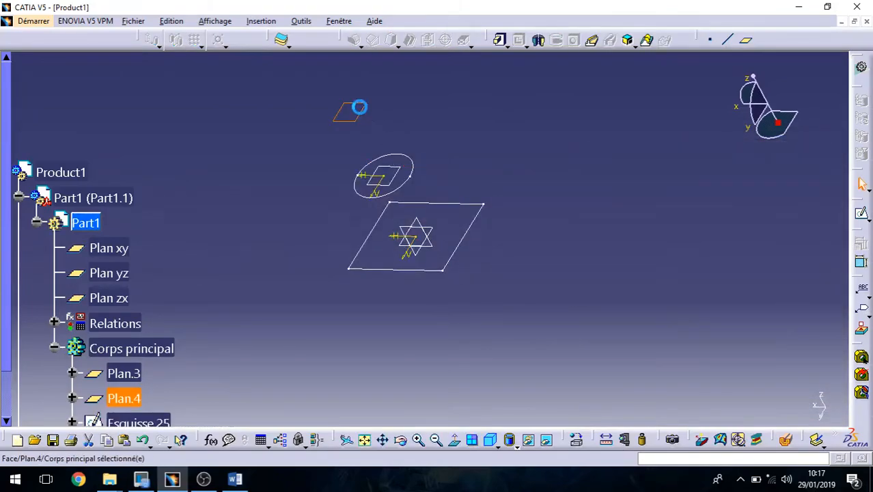
{"action": "left_click", "coordinate": [861, 216]}
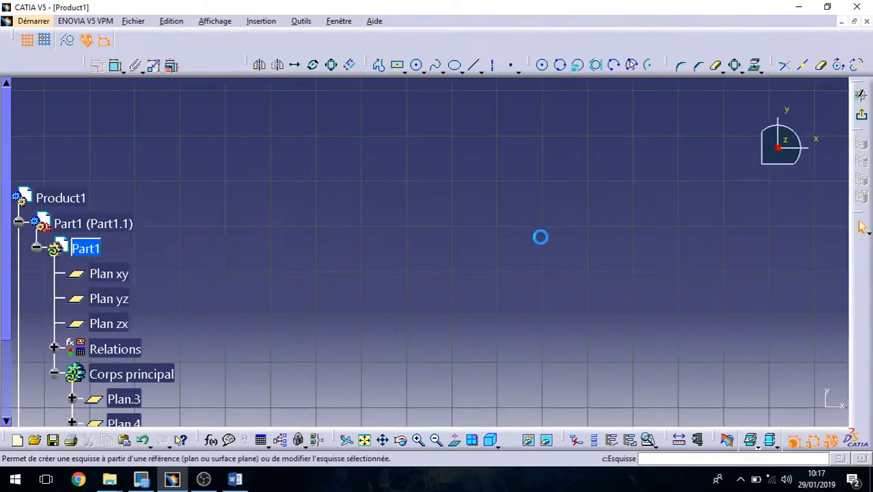
{"action": "left_click", "coordinate": [365, 440]}
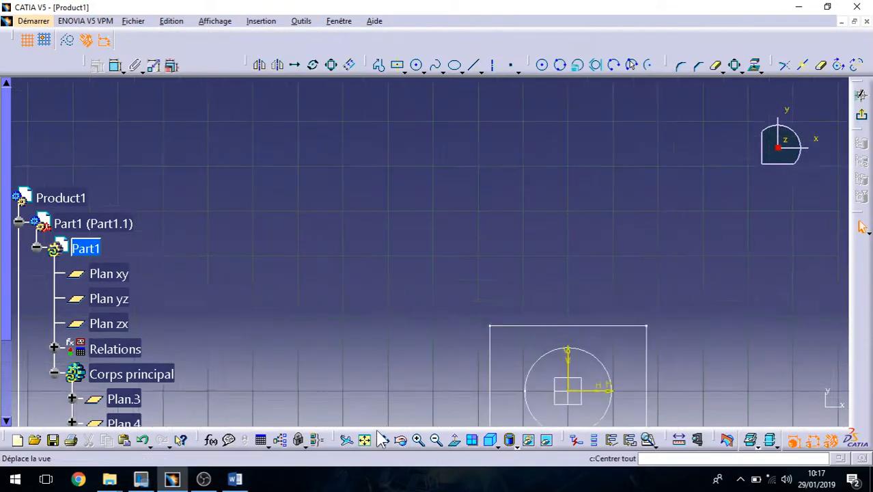
{"action": "left_click", "coordinate": [402, 70]}
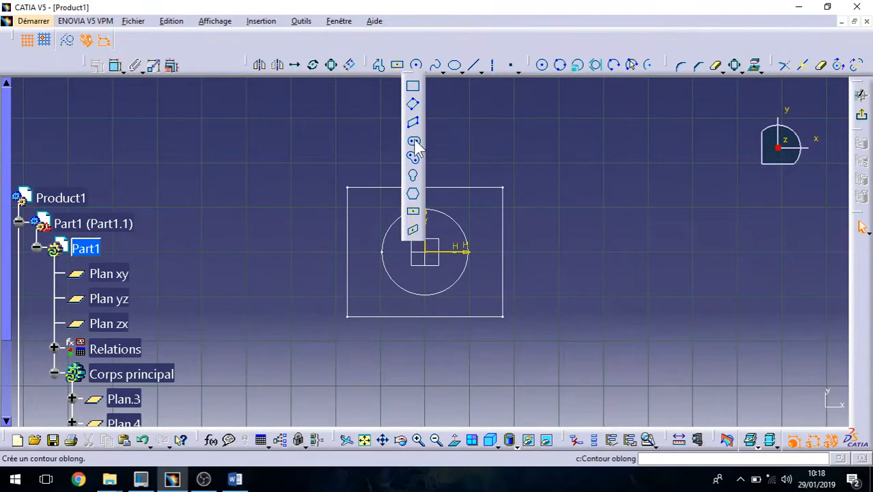
{"action": "left_click", "coordinate": [414, 197]}
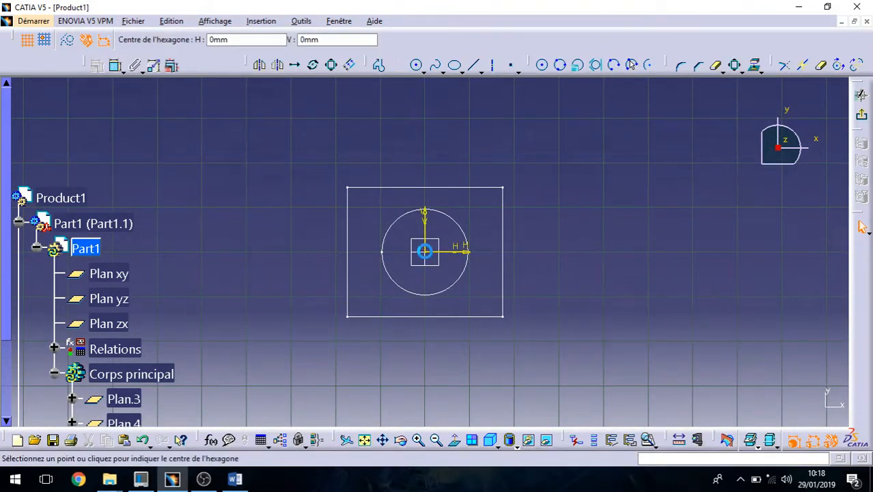
{"action": "left_click", "coordinate": [425, 251]}
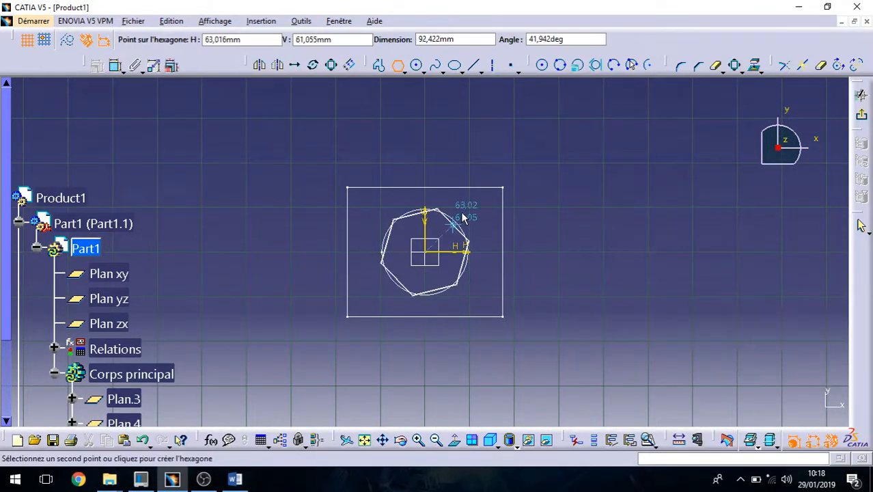
{"action": "left_click", "coordinate": [425, 166]}
{"action": "left_click", "coordinate": [860, 95]}
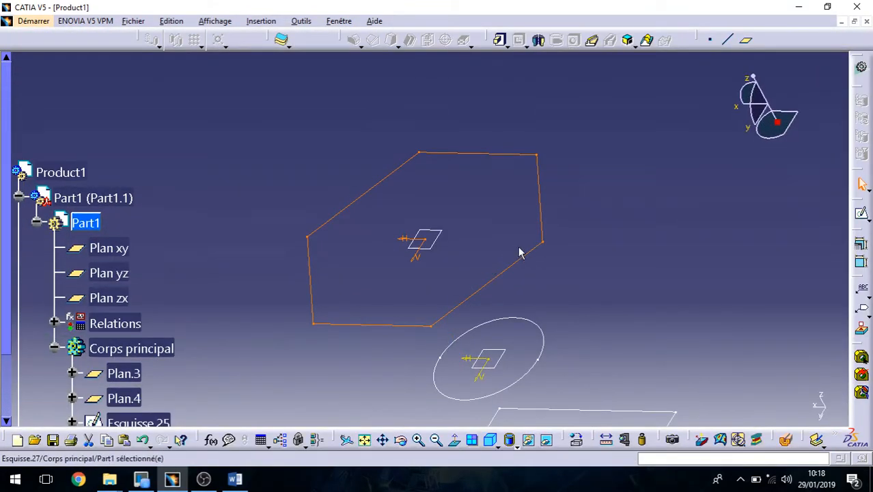
Step: Start a multi-sections solid using the rectangle, the circle and the hexagon, in that order, as its sections
{"action": "mouse_move", "coordinate": [570, 272]}
{"action": "middle_mouse_down", "text": "ctrl"}
{"action": "mouse_move", "coordinate": [583, 304]}
{"action": "mouse_move", "coordinate": [567, 320]}
{"action": "middle_mouse_up", "text": "ctrl"}
{"action": "middle_click_drag", "start_coordinate": [566, 319], "coordinate": [526, 219]}
{"action": "left_click", "coordinate": [540, 212]}
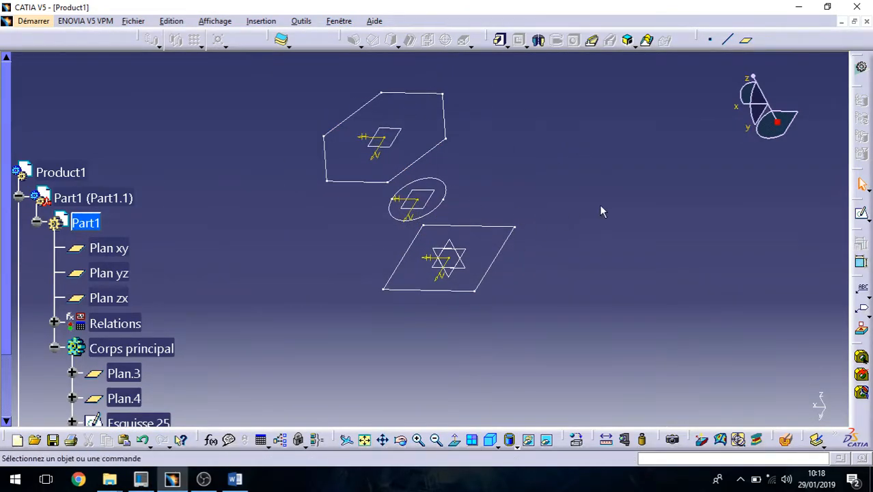
{"action": "left_click", "coordinate": [646, 39]}
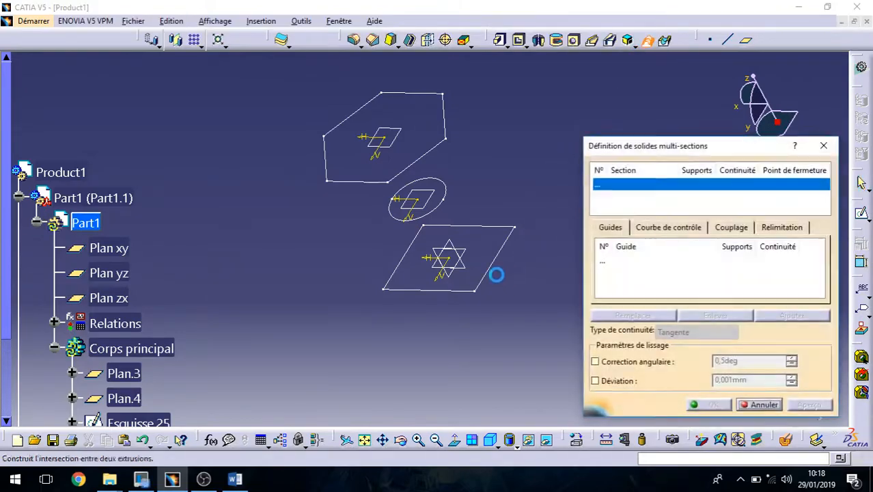
{"action": "left_click", "coordinate": [501, 272]}
{"action": "left_click", "coordinate": [440, 200]}
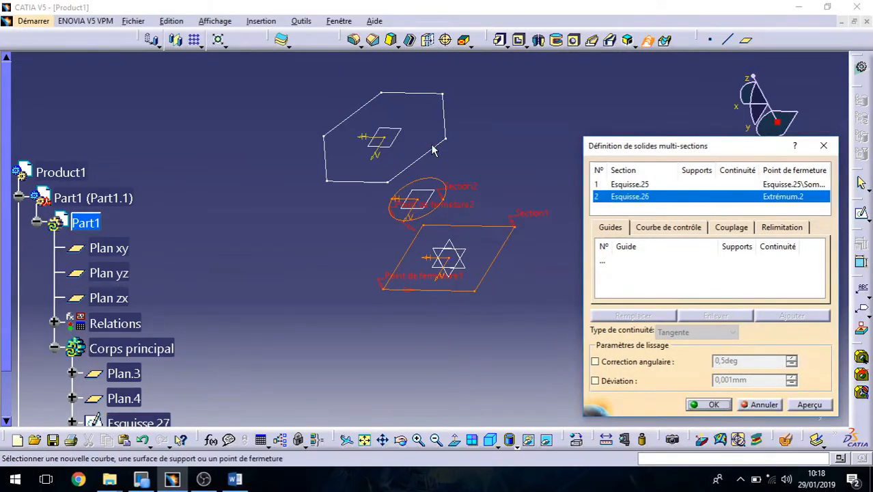
{"action": "left_click", "coordinate": [430, 149]}
{"action": "mouse_move", "coordinate": [343, 238]}
{"action": "middle_mouse_down"}
{"action": "mouse_move", "coordinate": [459, 257]}
{"action": "mouse_move", "coordinate": [373, 286]}
{"action": "middle_mouse_up"}
{"action": "mouse_move", "coordinate": [448, 228]}
{"action": "middle_mouse_down"}
{"action": "mouse_move", "coordinate": [424, 139]}
{"action": "mouse_move", "coordinate": [451, 157]}
{"action": "middle_mouse_up"}
Step: Set the section coupling to Ratio and create the three-section solid
{"action": "left_click", "coordinate": [748, 228]}
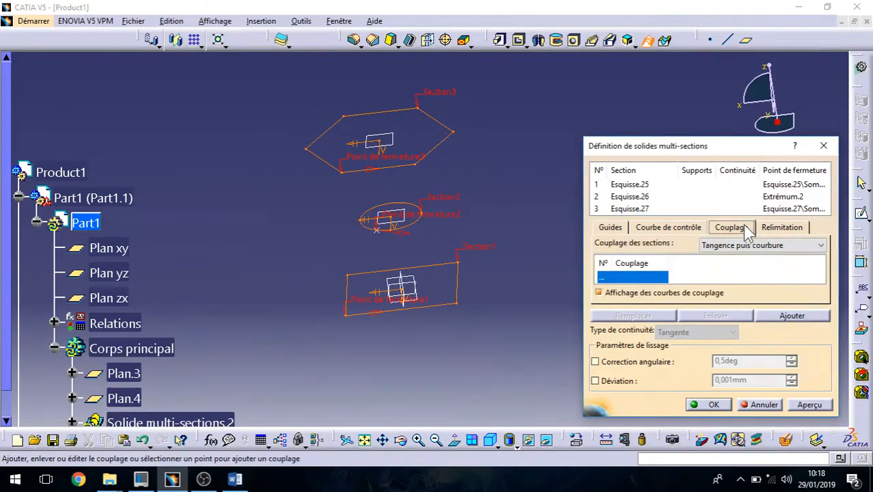
{"action": "left_click", "coordinate": [768, 250]}
{"action": "left_click", "coordinate": [737, 256]}
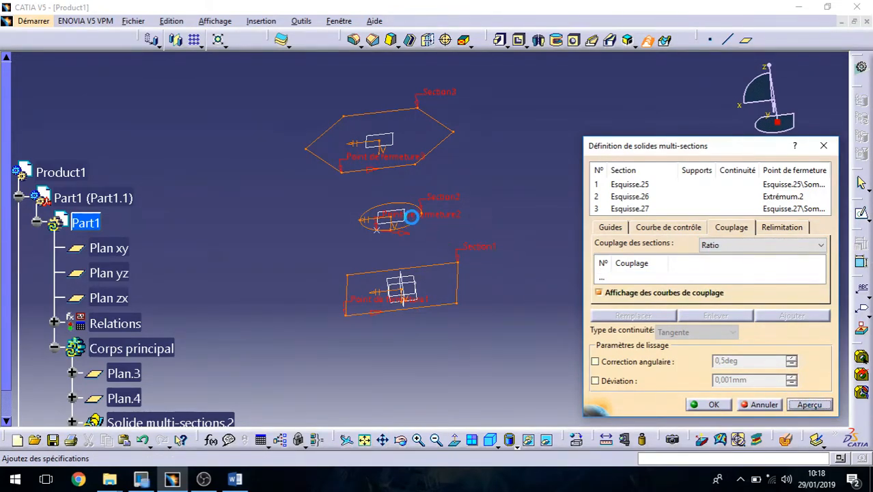
{"action": "middle_click_drag", "start_coordinate": [423, 205], "coordinate": [362, 246]}
{"action": "left_click", "coordinate": [711, 404]}
{"action": "middle_click_drag", "start_coordinate": [504, 321], "coordinate": [578, 191]}
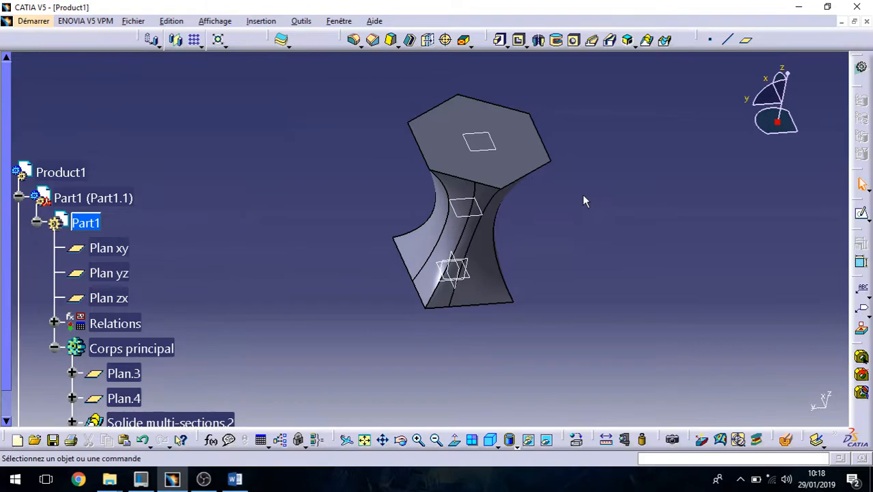
Step: Chamfer the edges of the solid's hexagonal end face with a 40 mm length and a 45° angle
{"action": "middle_click", "coordinate": [582, 194]}
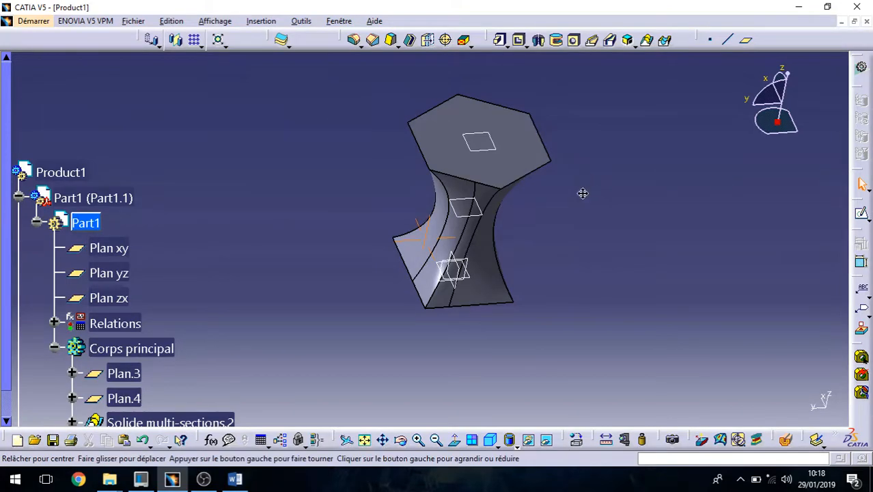
{"action": "left_click", "coordinate": [374, 45]}
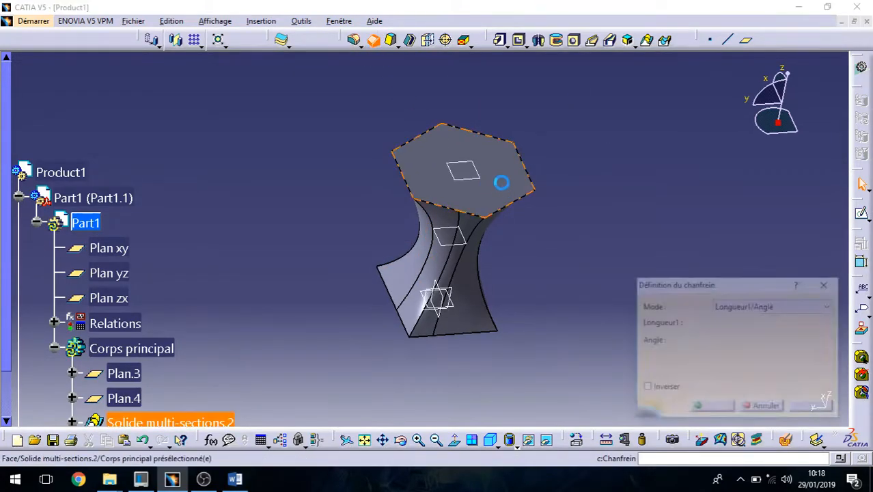
{"action": "left_click", "coordinate": [503, 183]}
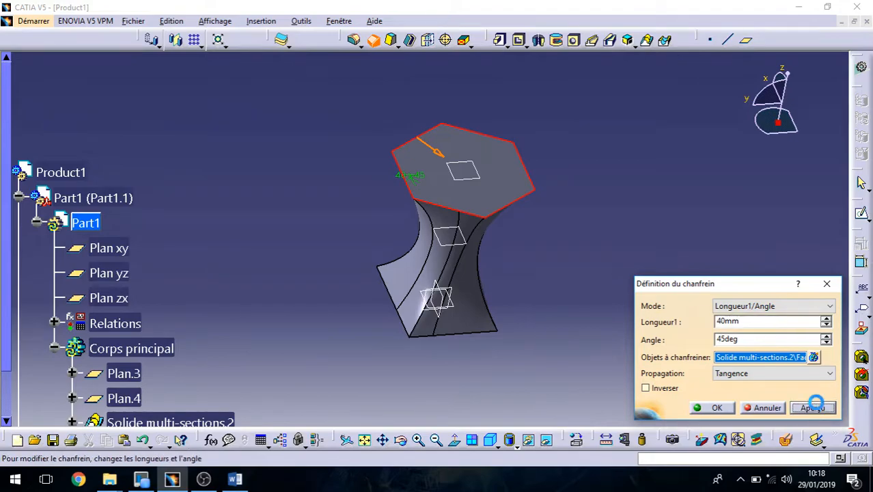
{"action": "left_click", "coordinate": [710, 407]}
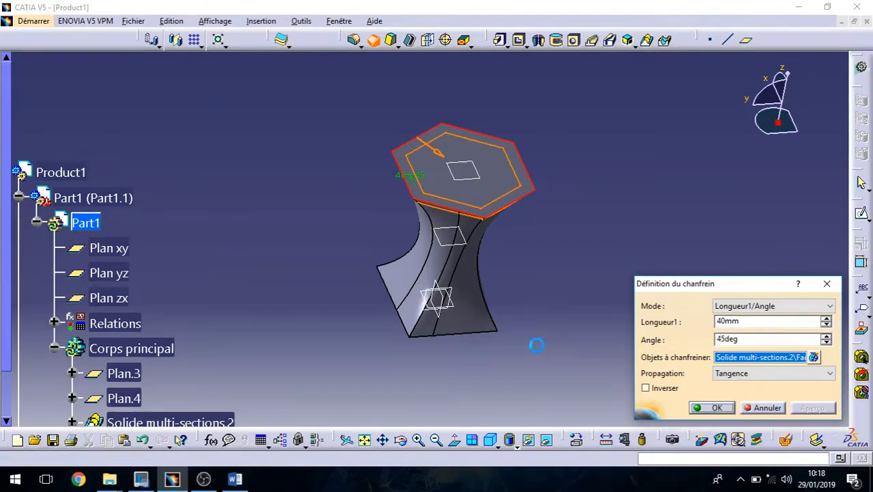
Step: Try to shell the solid with its rectangular end face removed, and leave the shell definition
{"action": "middle_click_drag", "start_coordinate": [468, 351], "coordinate": [448, 197]}
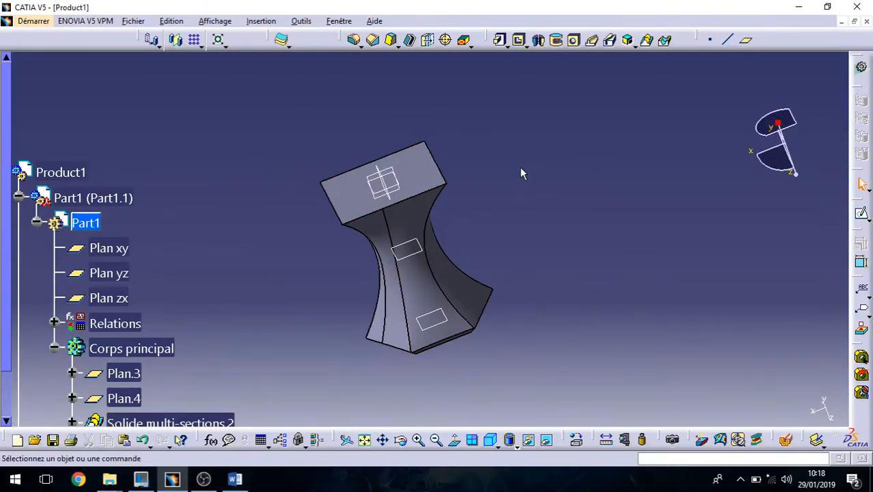
{"action": "left_click", "coordinate": [409, 39]}
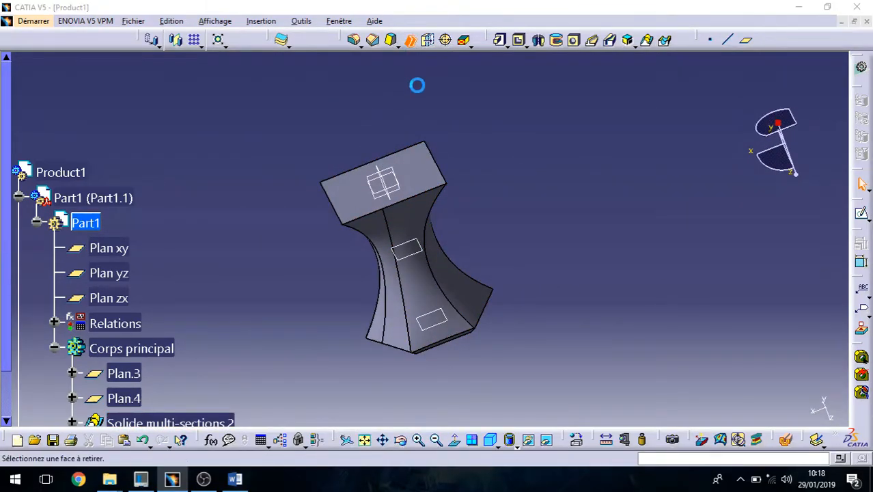
{"action": "left_click", "coordinate": [415, 173]}
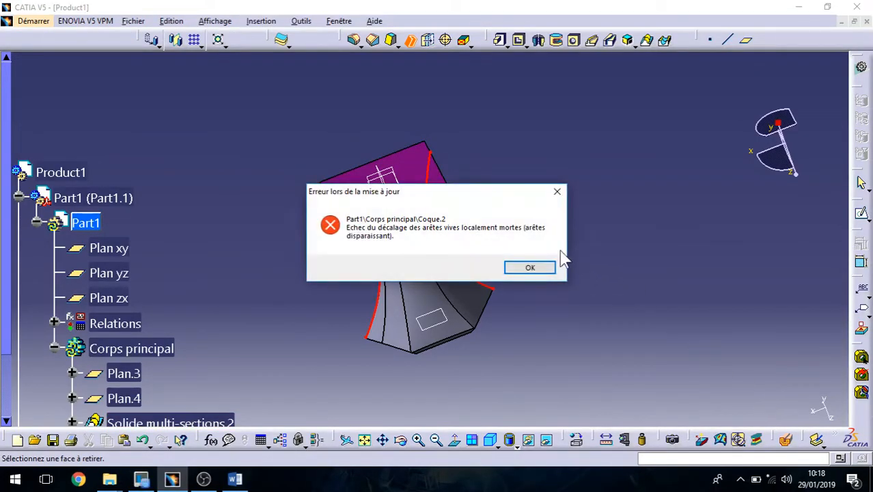
{"action": "left_click", "coordinate": [530, 267]}
{"action": "left_click", "coordinate": [550, 277]}
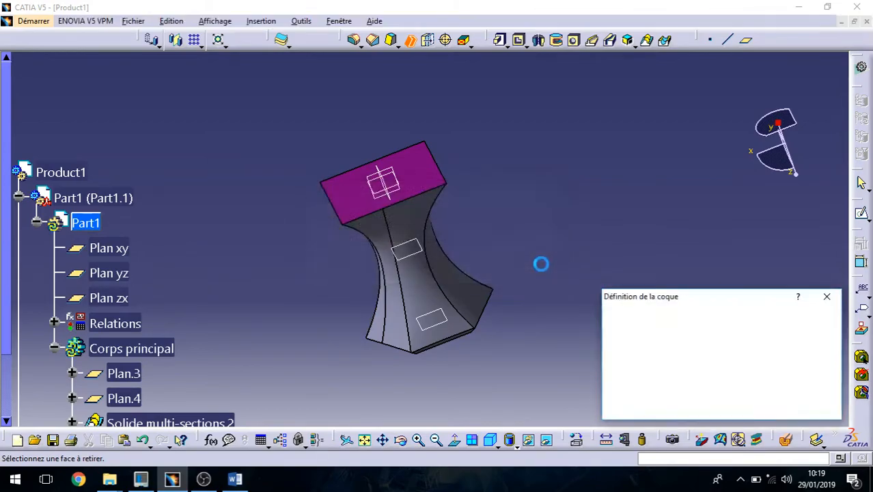
{"action": "middle_click_drag", "start_coordinate": [494, 247], "coordinate": [490, 315], "text": "ctrl"}
{"action": "scroll", "coordinate": [250, 273], "scroll_direction": "down", "scroll_amount": 4}
{"action": "left_click", "coordinate": [810, 408]}
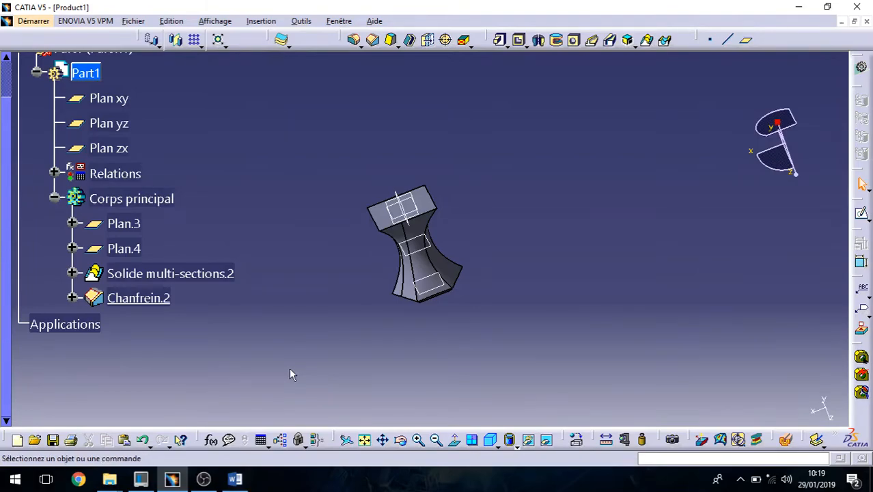
Step: Switch to the Word document piece catia.docx and look through the drawings of the exercise parts
{"action": "left_click", "coordinate": [235, 479]}
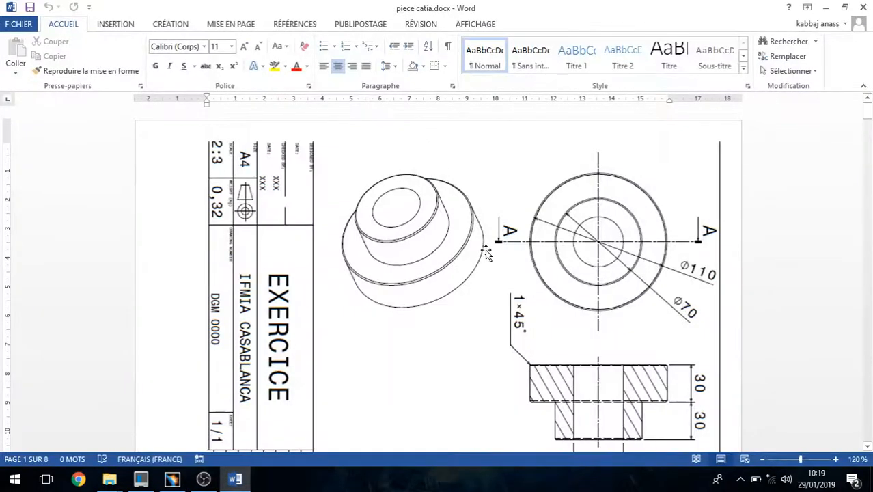
{"action": "scroll", "coordinate": [366, 222], "scroll_direction": "down", "scroll_amount": 15}
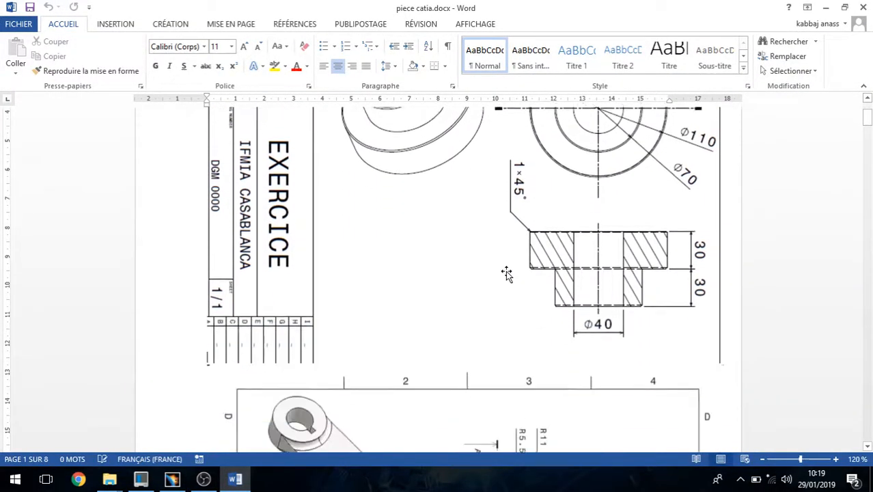
{"action": "scroll", "coordinate": [542, 263], "scroll_direction": "down", "scroll_amount": 6}
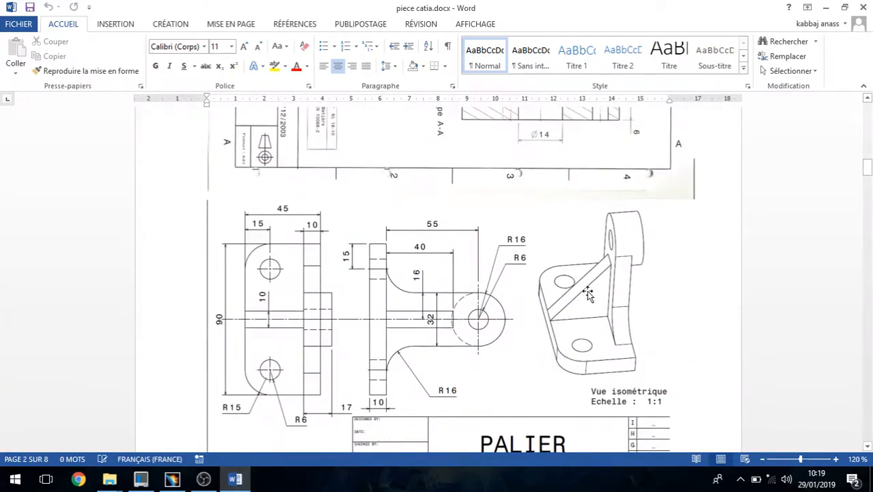
{"action": "scroll", "coordinate": [604, 315], "scroll_direction": "down", "scroll_amount": 15}
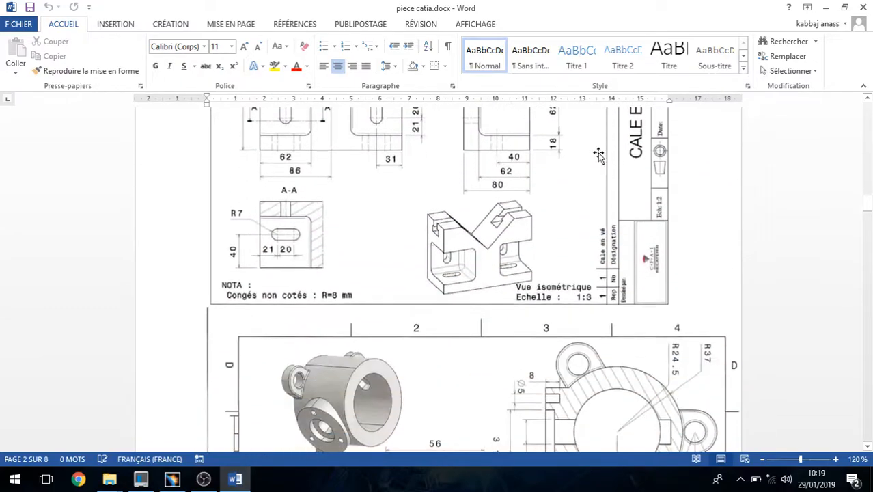
{"action": "scroll", "coordinate": [540, 365], "scroll_direction": "down", "scroll_amount": 15}
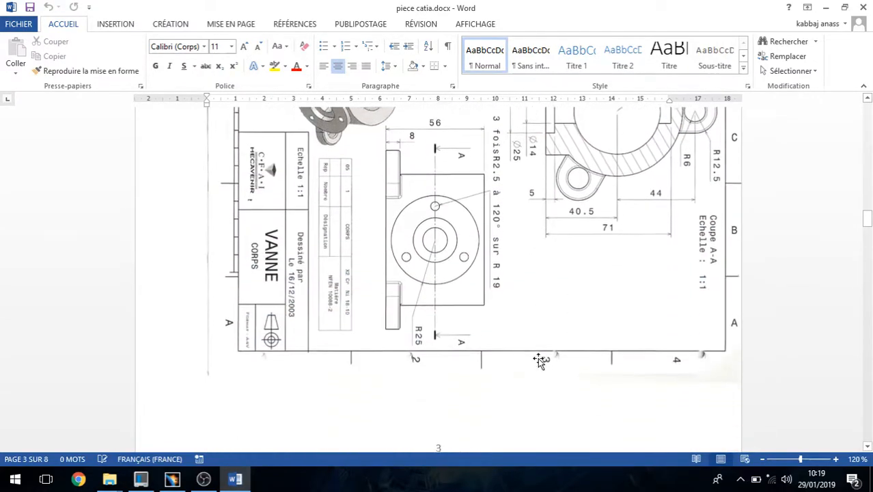